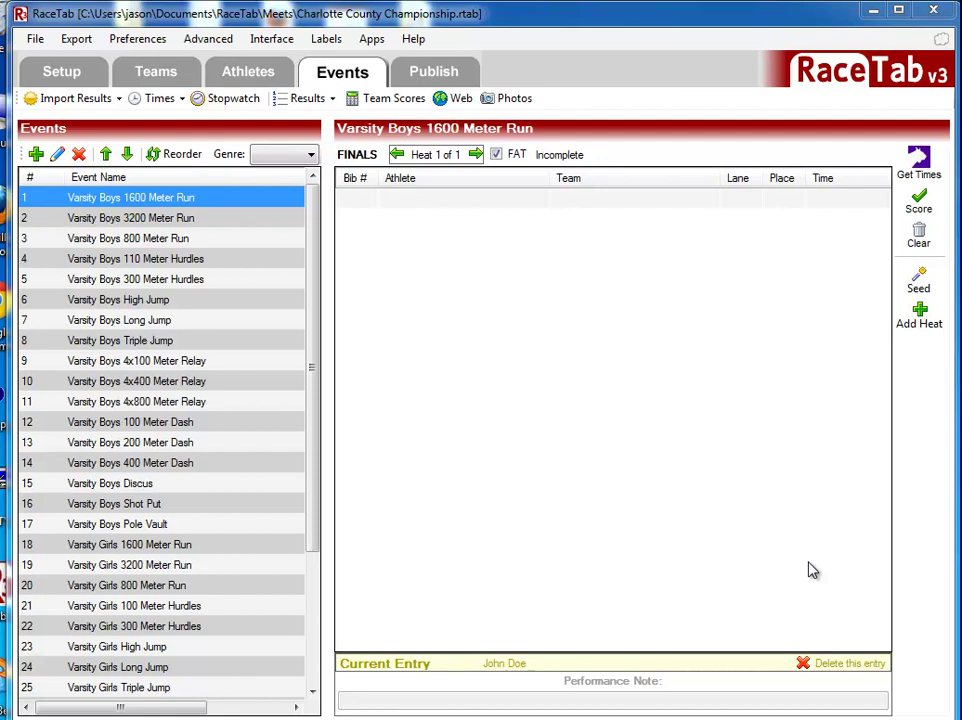
View the heat sheets of the Varsity Boys Triple Jump, 110 Meter Hurdles and 3200 Meter Run.
{"action": "left_click", "coordinate": [125, 341]}
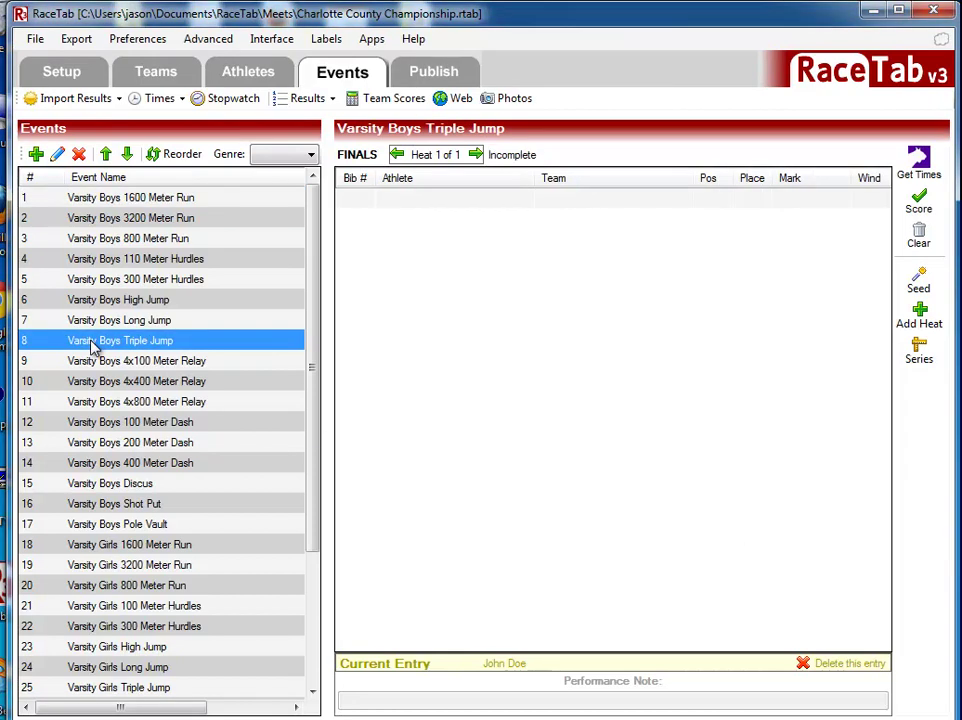
{"action": "left_click", "coordinate": [207, 259]}
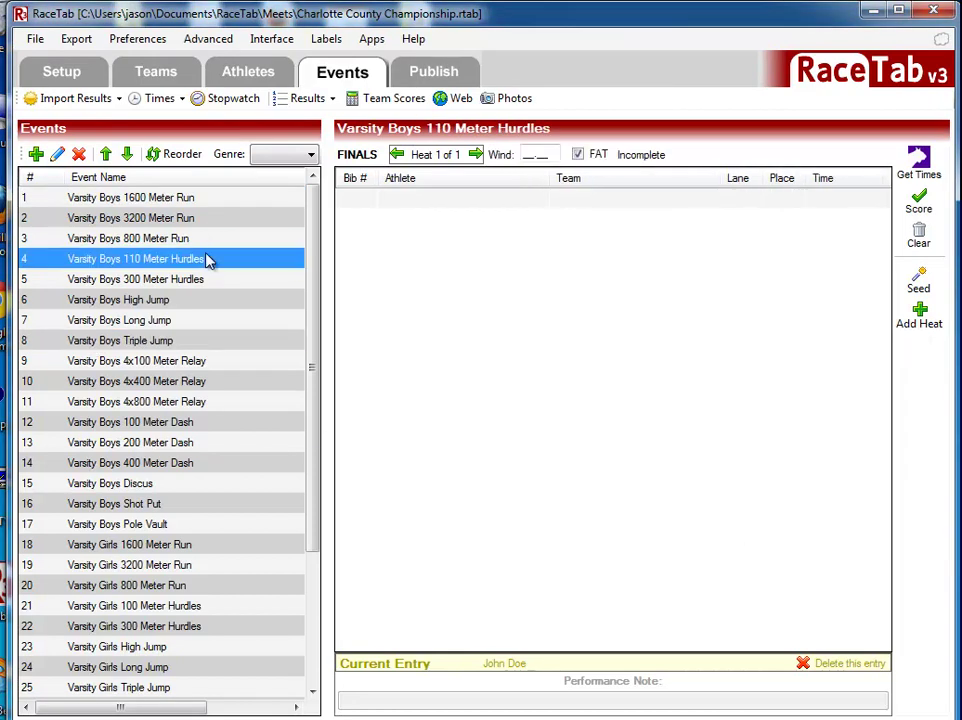
{"action": "left_click", "coordinate": [212, 218]}
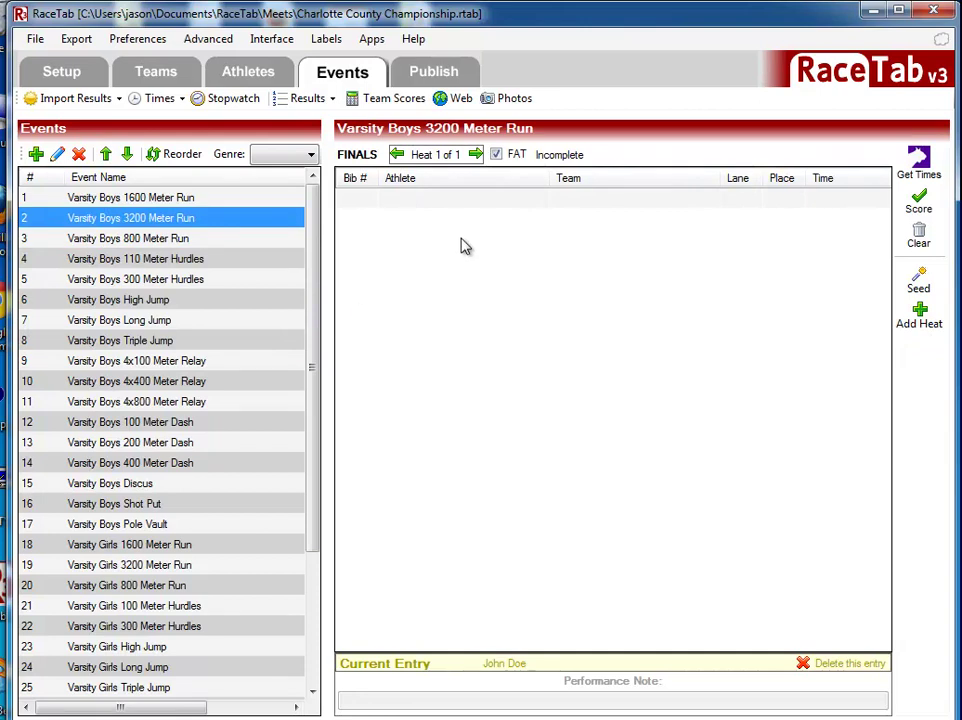
Assign the second listed Charlotte HS athlete to heat 1, lane 1 in the Varsity Boys 1600 Meter Run and check the heat.
{"action": "left_click", "coordinate": [398, 155]}
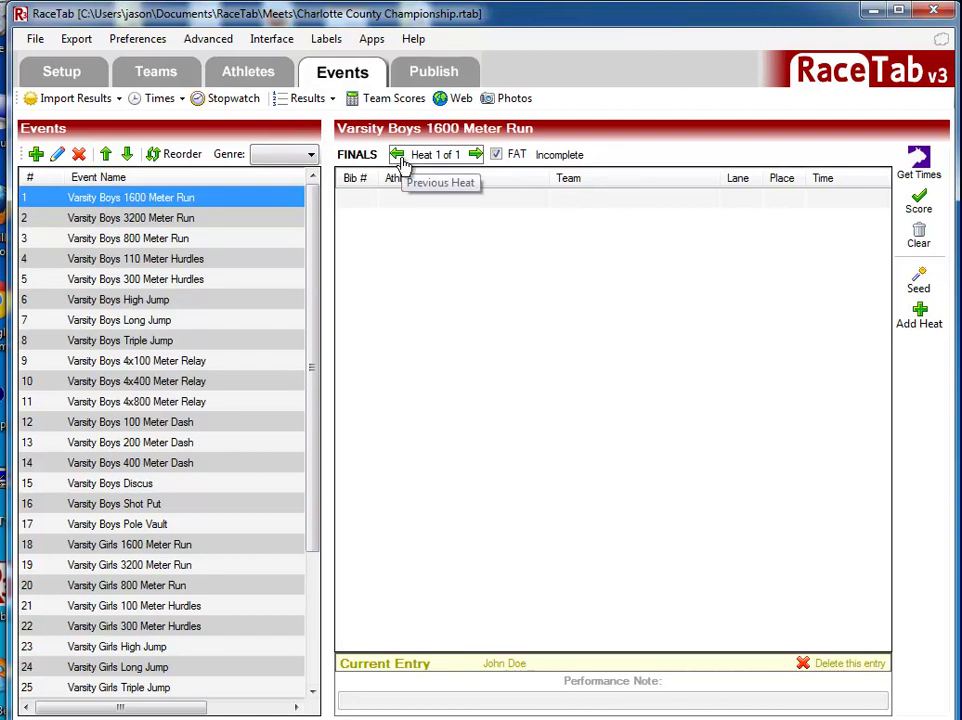
{"action": "left_click", "coordinate": [398, 156]}
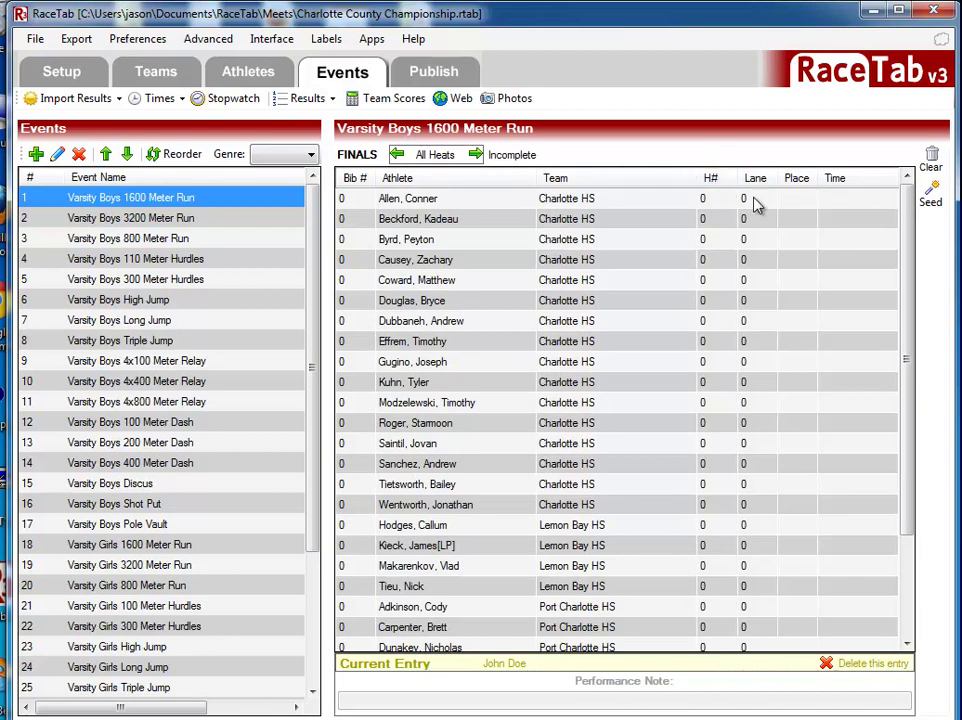
{"action": "left_click", "coordinate": [712, 222]}
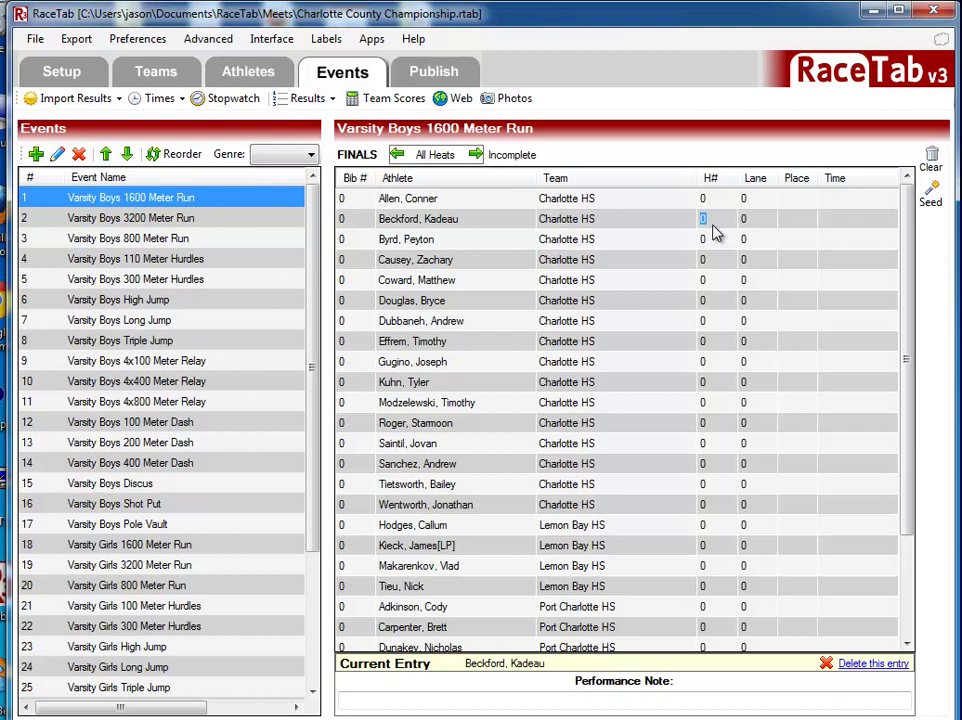
{"action": "type", "text": "1"}
{"action": "key", "text": "Tab"}
{"action": "type", "text": "1"}
{"action": "key", "text": "Return"}
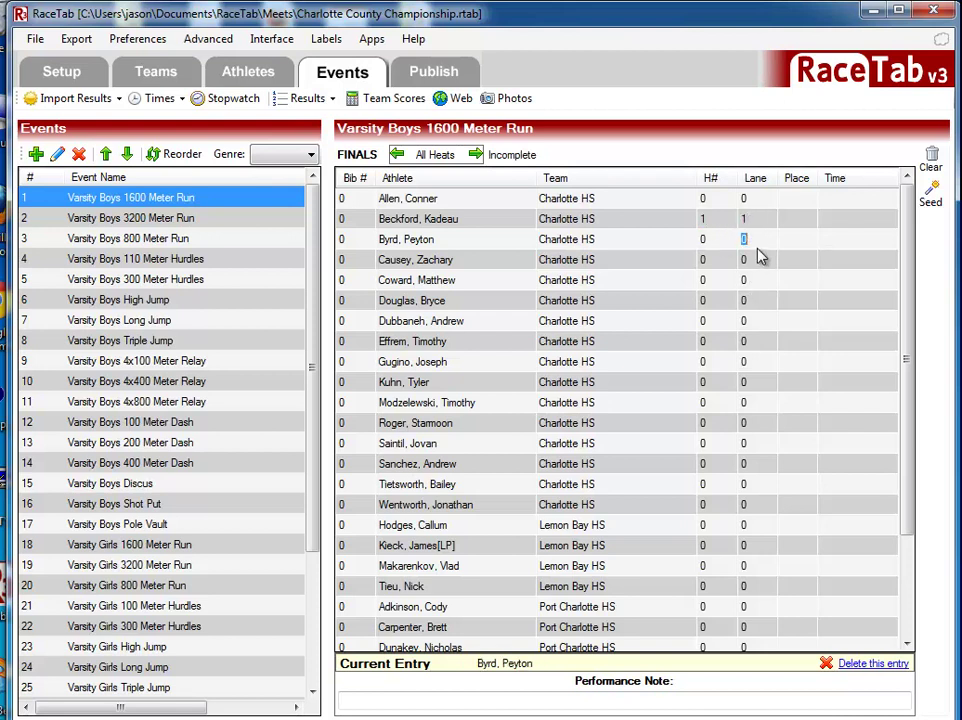
{"action": "left_click", "coordinate": [476, 155]}
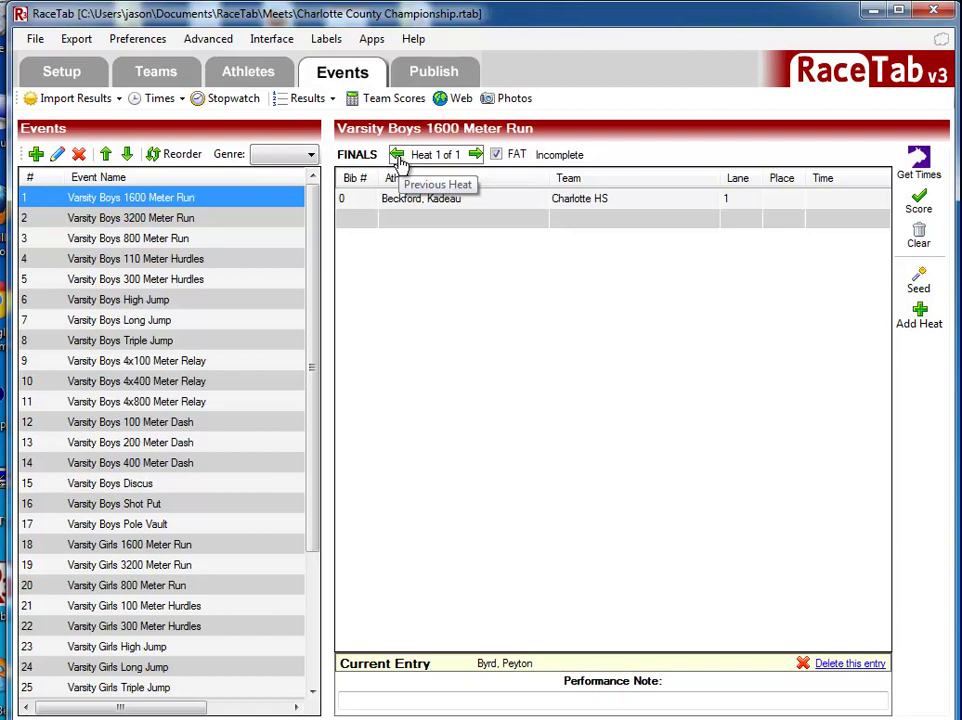
{"action": "left_click", "coordinate": [397, 156]}
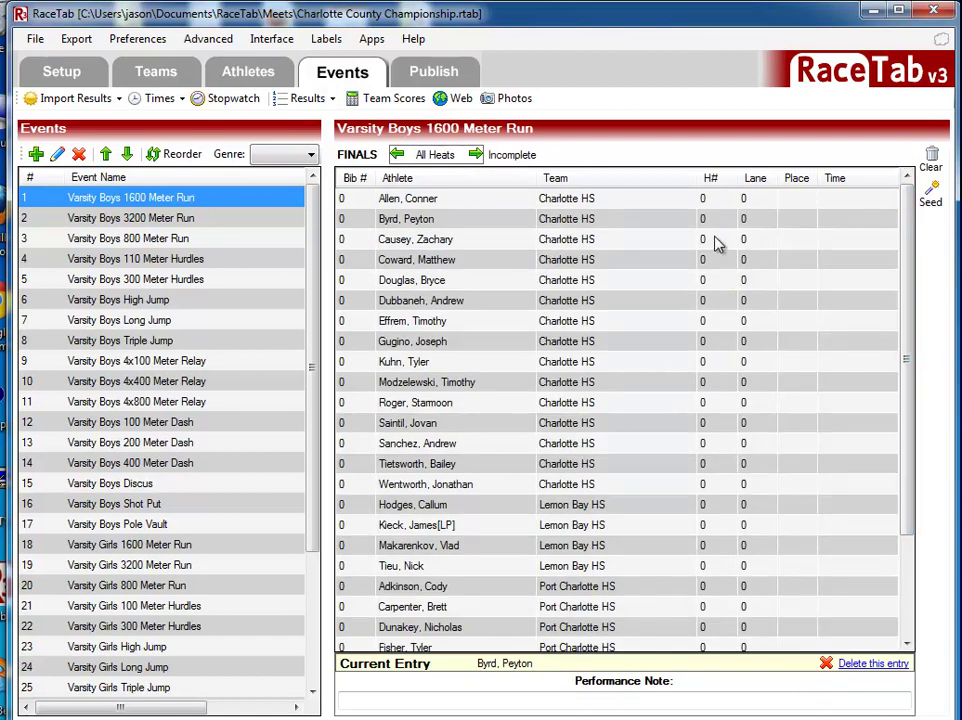
Try random heat assignment for the Varsity Boys 1600 Meter Run, adding the recommended additional heats, and review the entries.
{"action": "left_click", "coordinate": [931, 199]}
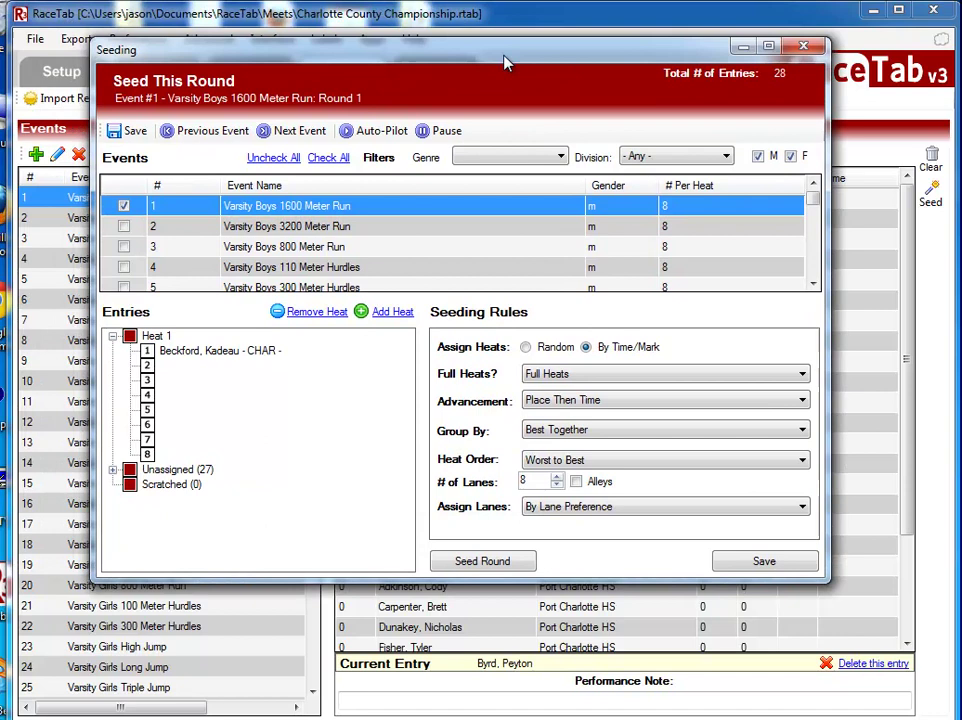
{"action": "left_click", "coordinate": [533, 350]}
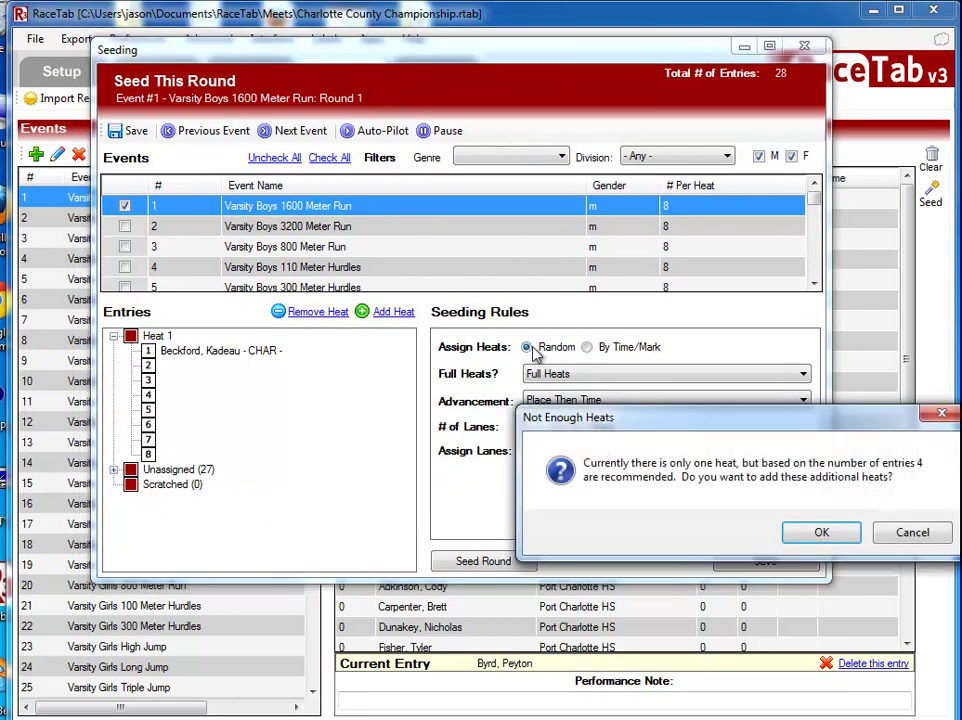
{"action": "left_click", "coordinate": [834, 536]}
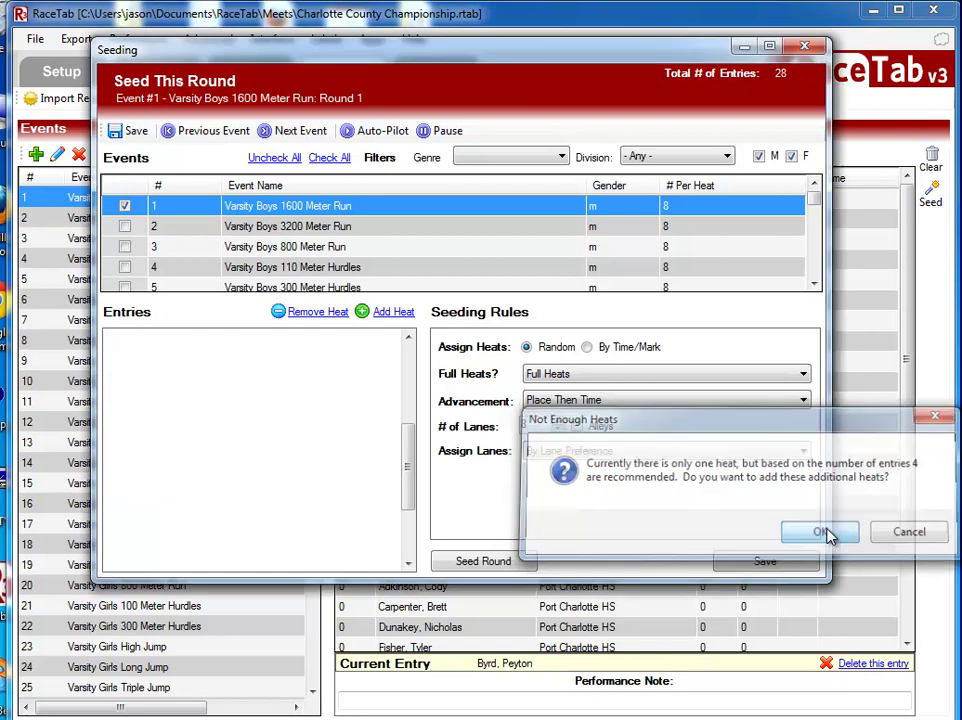
{"action": "left_click_drag", "start_coordinate": [420, 490], "coordinate": [423, 385]}
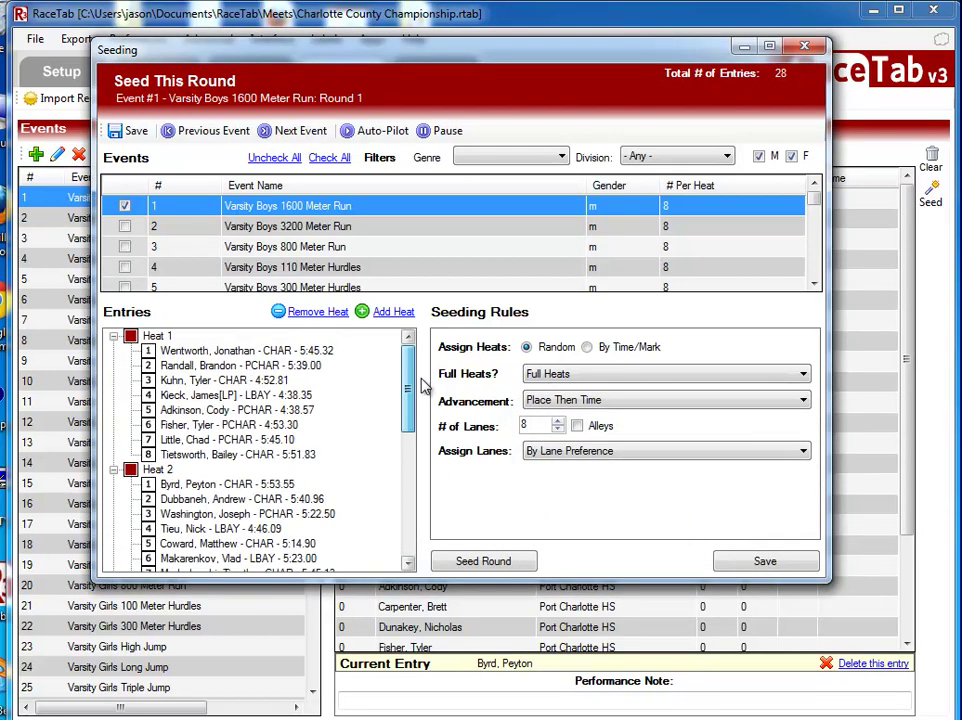
Try seeding the Varsity Boys 1600 Meter Run by time/mark with Balanced Heats and without alleys.
{"action": "left_click", "coordinate": [587, 347]}
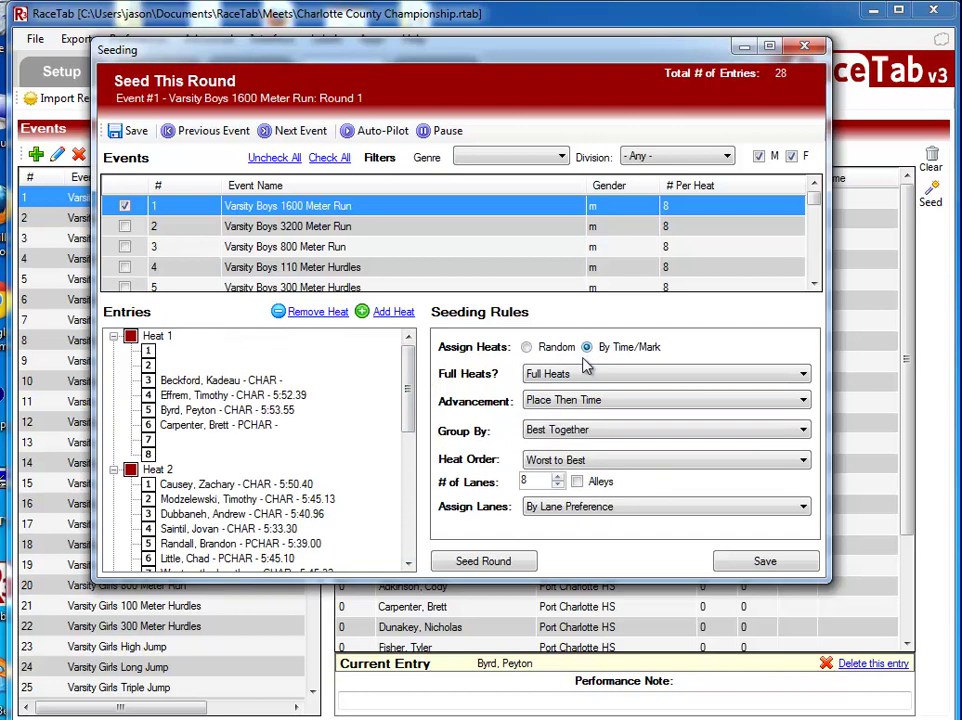
{"action": "left_click", "coordinate": [585, 373]}
{"action": "left_click", "coordinate": [574, 404]}
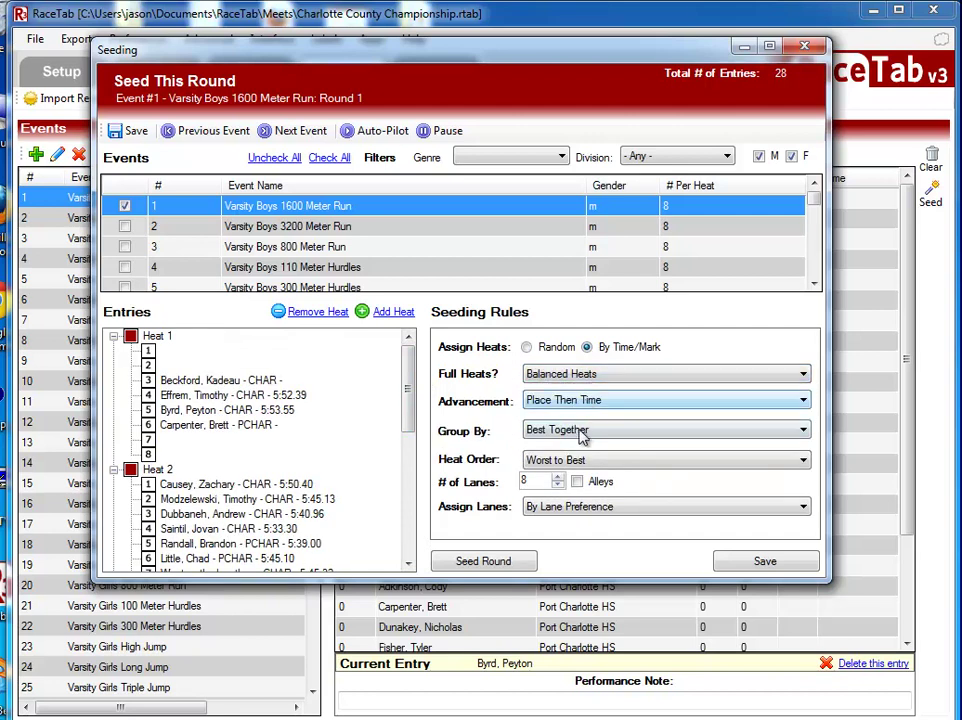
{"action": "left_click", "coordinate": [577, 482]}
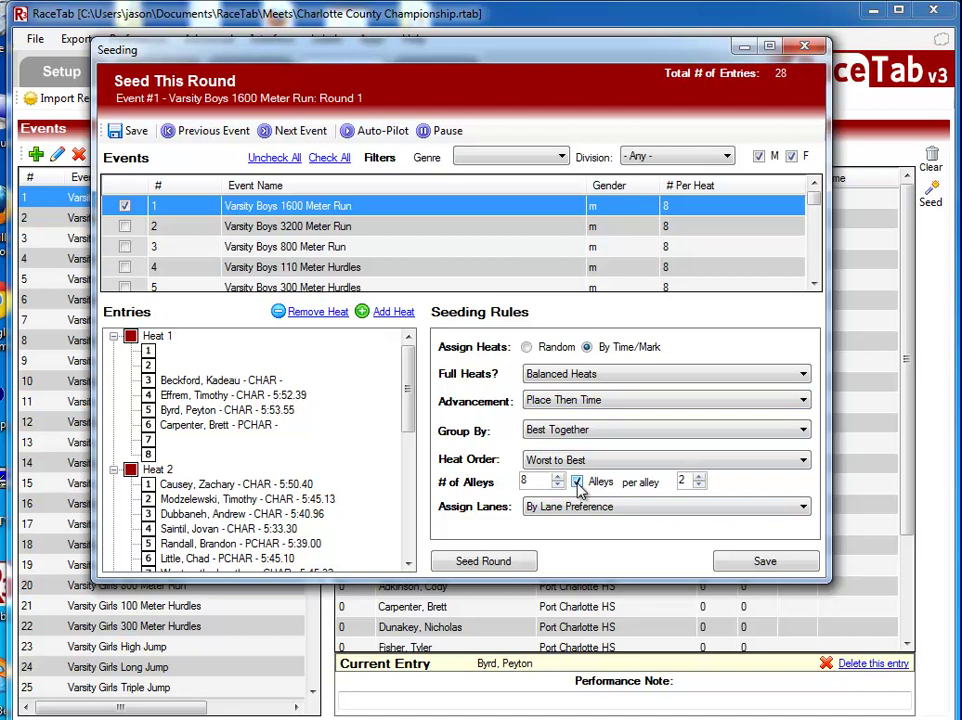
{"action": "left_click", "coordinate": [577, 482]}
{"action": "left_click", "coordinate": [505, 562]}
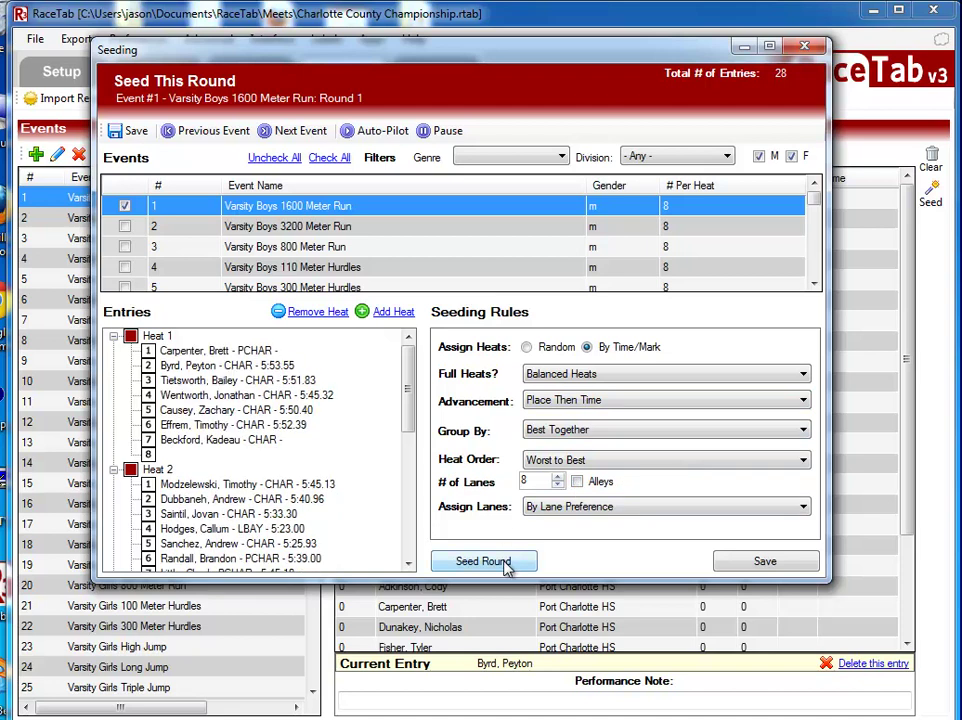
Reseed the 1600 Meter Run randomly several times, then leave the seeding without saving.
{"action": "left_click", "coordinate": [528, 349]}
{"action": "left_click", "coordinate": [527, 563]}
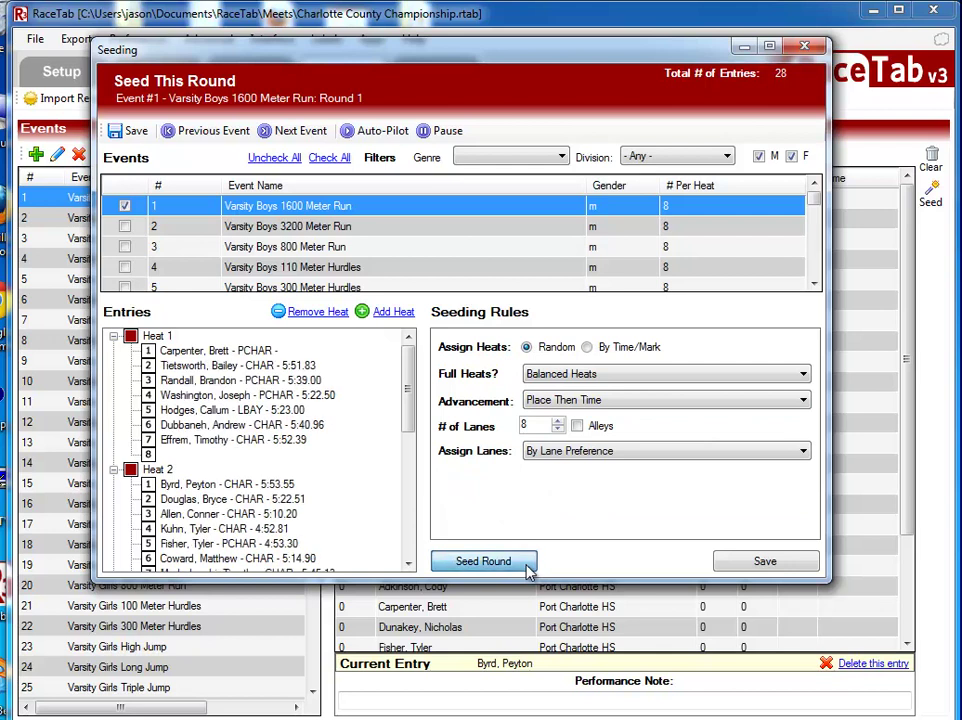
{"action": "left_click", "coordinate": [527, 563]}
{"action": "left_click", "coordinate": [527, 563]}
{"action": "left_click", "coordinate": [527, 563]}
{"action": "left_click", "coordinate": [527, 563]}
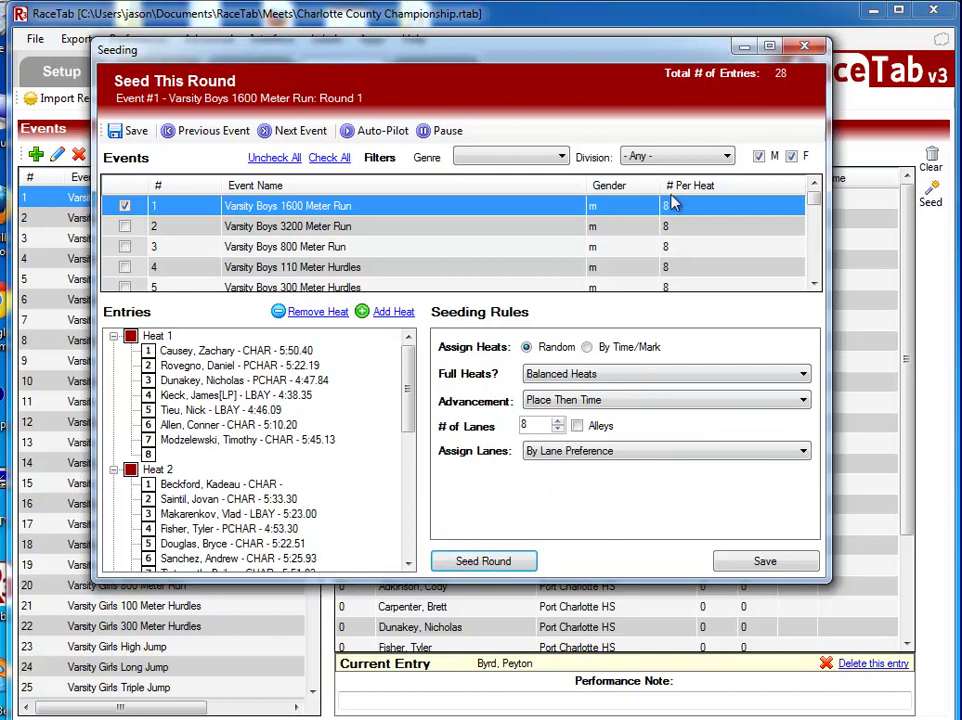
{"action": "left_click", "coordinate": [803, 46]}
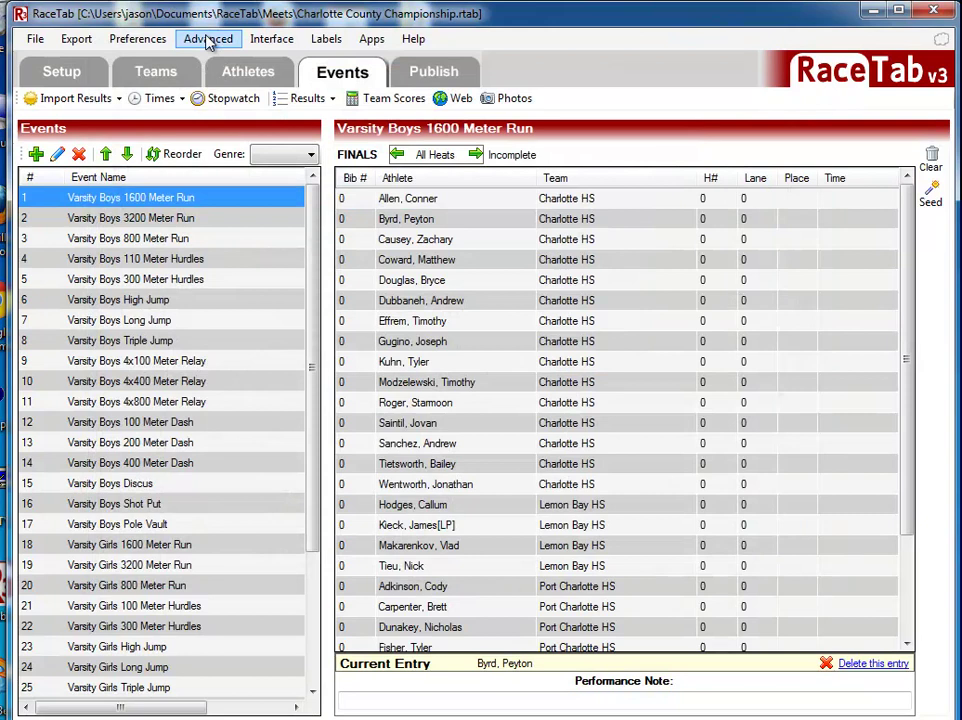
Set the Seeding Auto-Pilot Save Delay to 3 seconds in the preferences and review the lane preferences.
{"action": "left_click", "coordinate": [166, 44]}
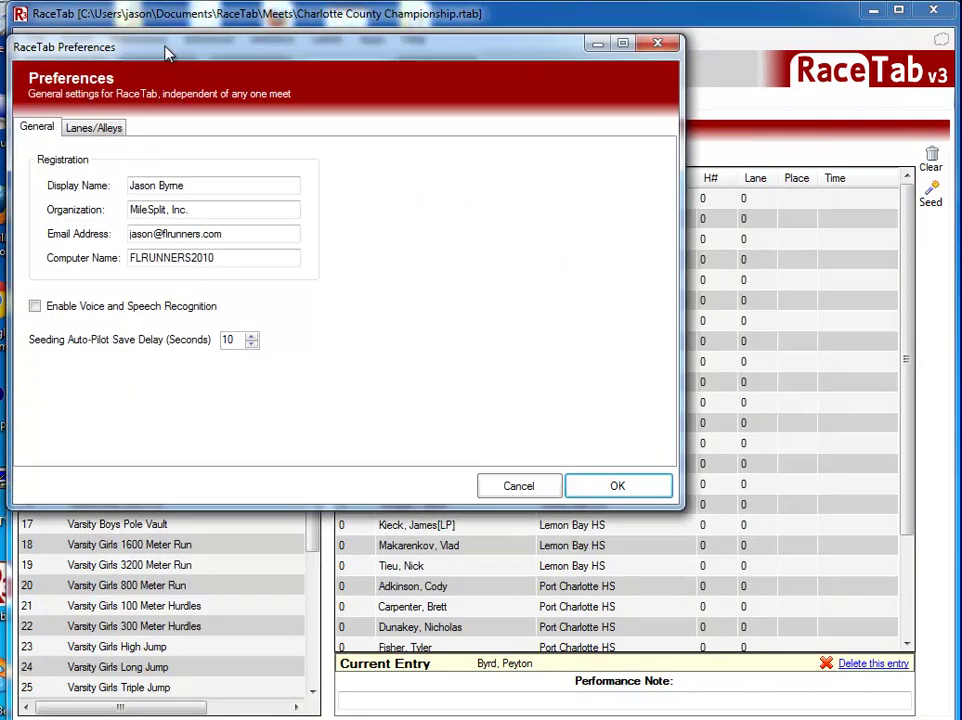
{"action": "left_click_drag", "start_coordinate": [168, 47], "coordinate": [305, 102]}
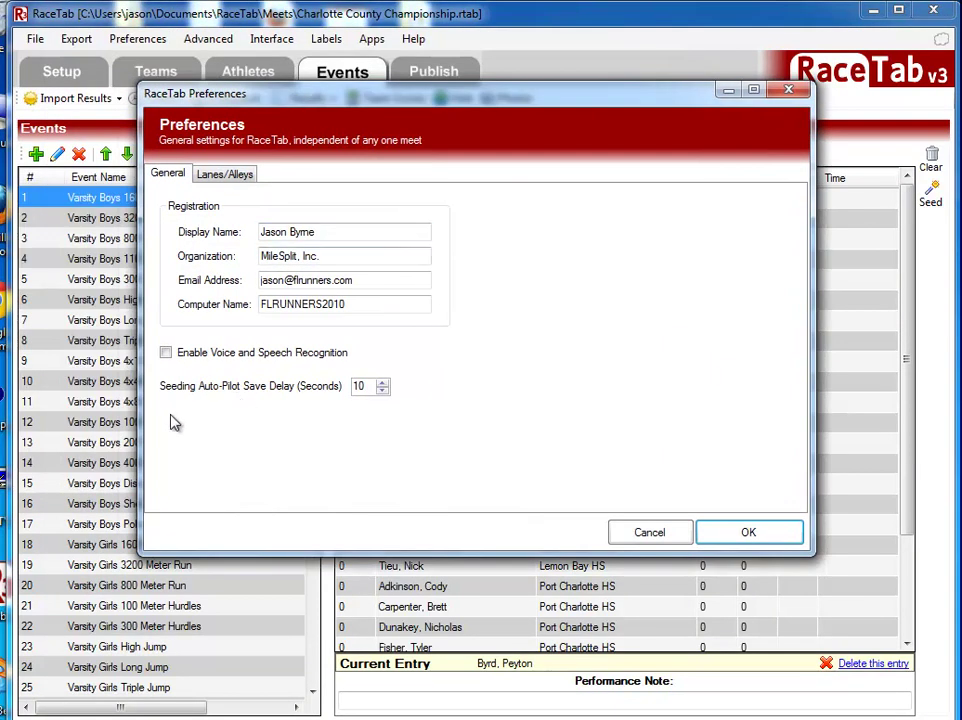
{"action": "left_click", "coordinate": [382, 391]}
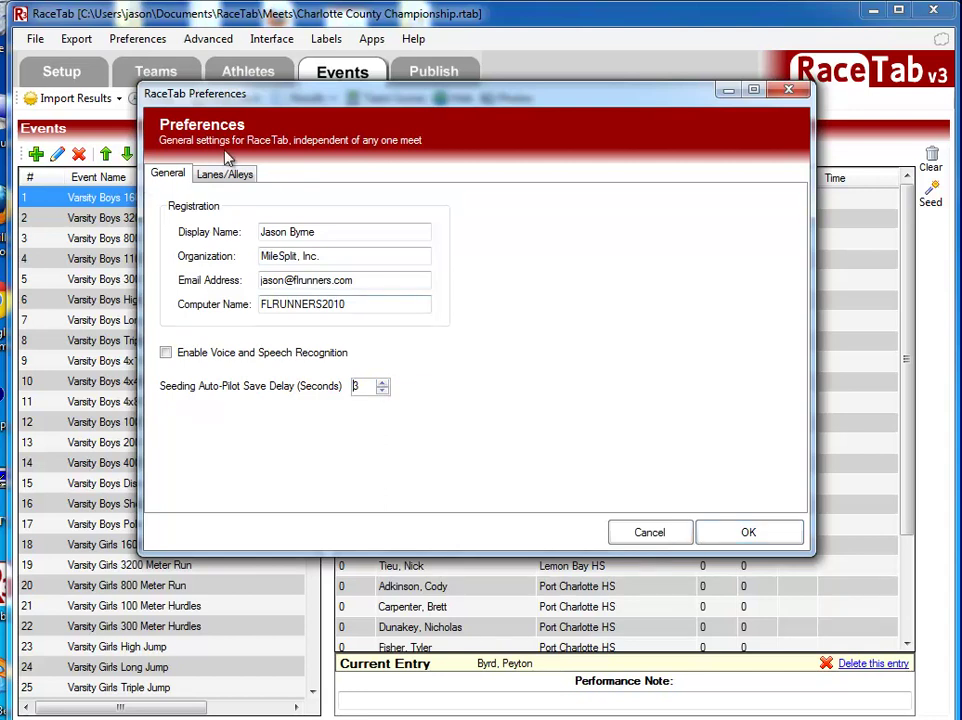
{"action": "left_click", "coordinate": [252, 177]}
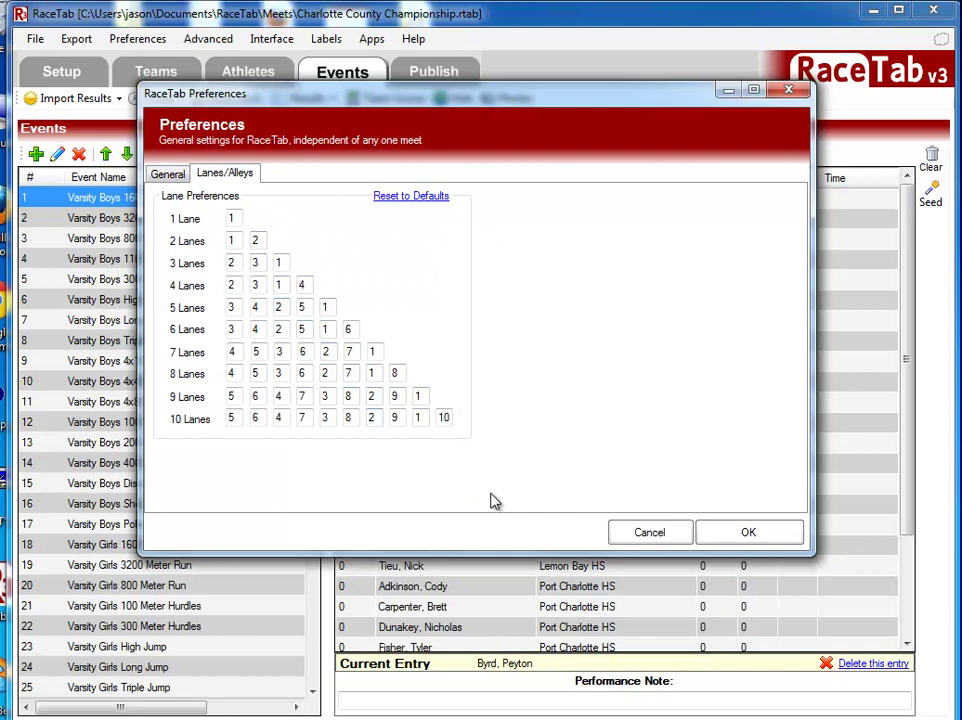
{"action": "left_click", "coordinate": [746, 536]}
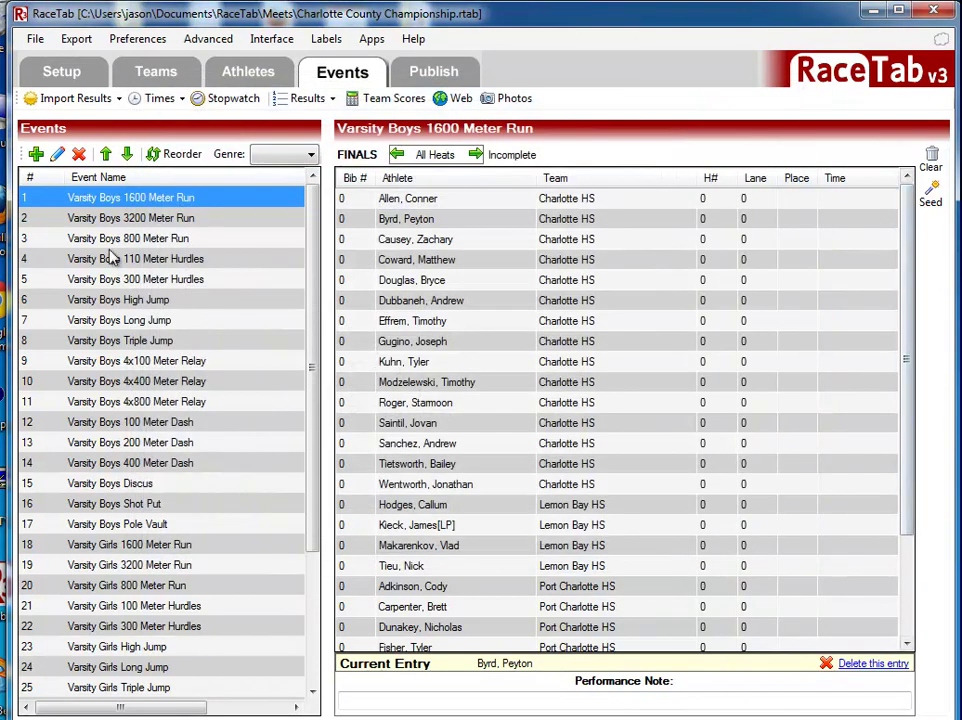
Filter the events for seeding to the Sprints/Hurdles genre and enlarge the seeding window and its event list.
{"action": "left_click", "coordinate": [931, 200]}
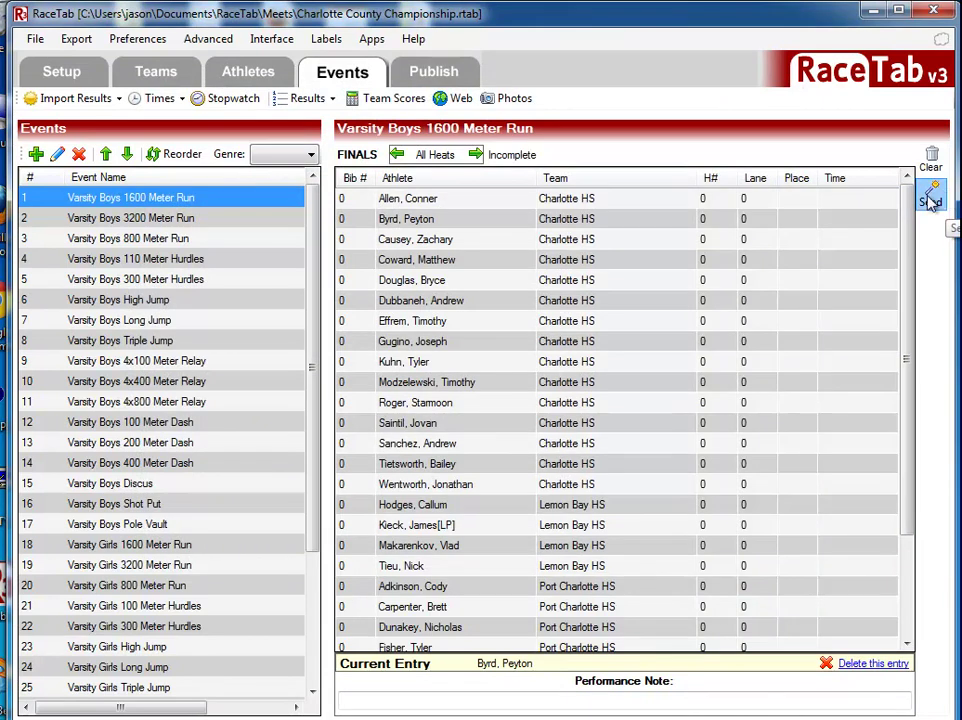
{"action": "left_click_drag", "start_coordinate": [494, 86], "coordinate": [577, 115]}
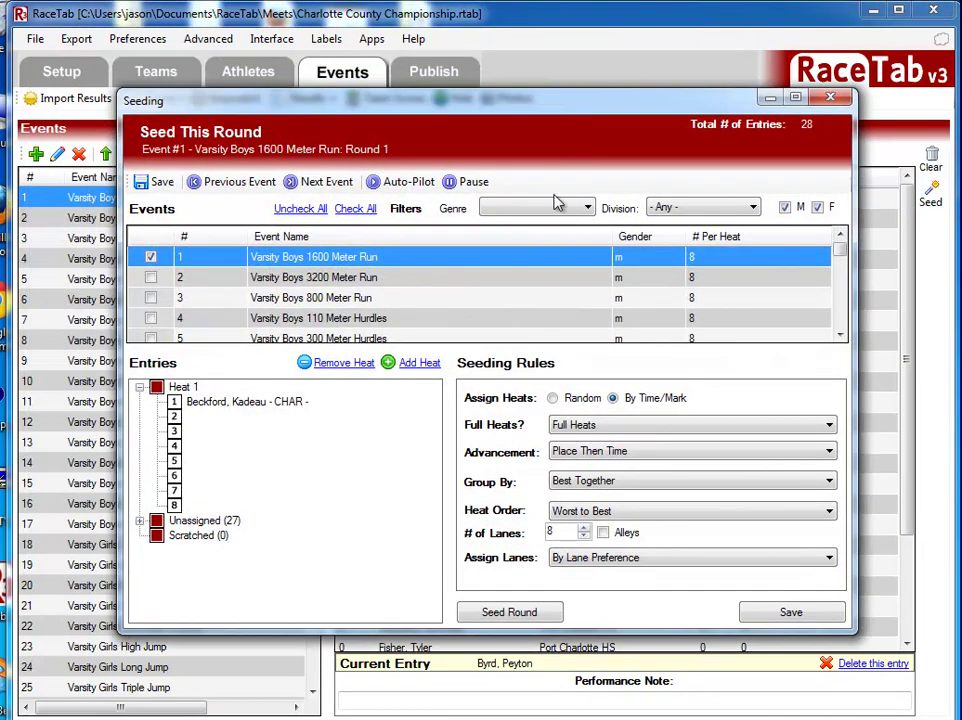
{"action": "left_click", "coordinate": [555, 207]}
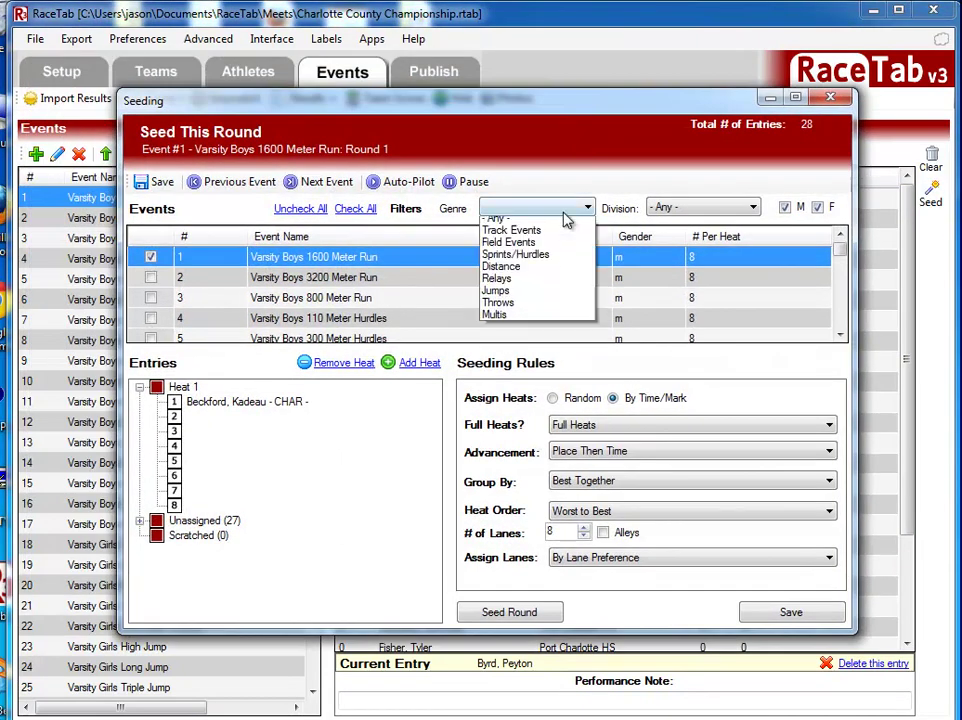
{"action": "left_click", "coordinate": [538, 262]}
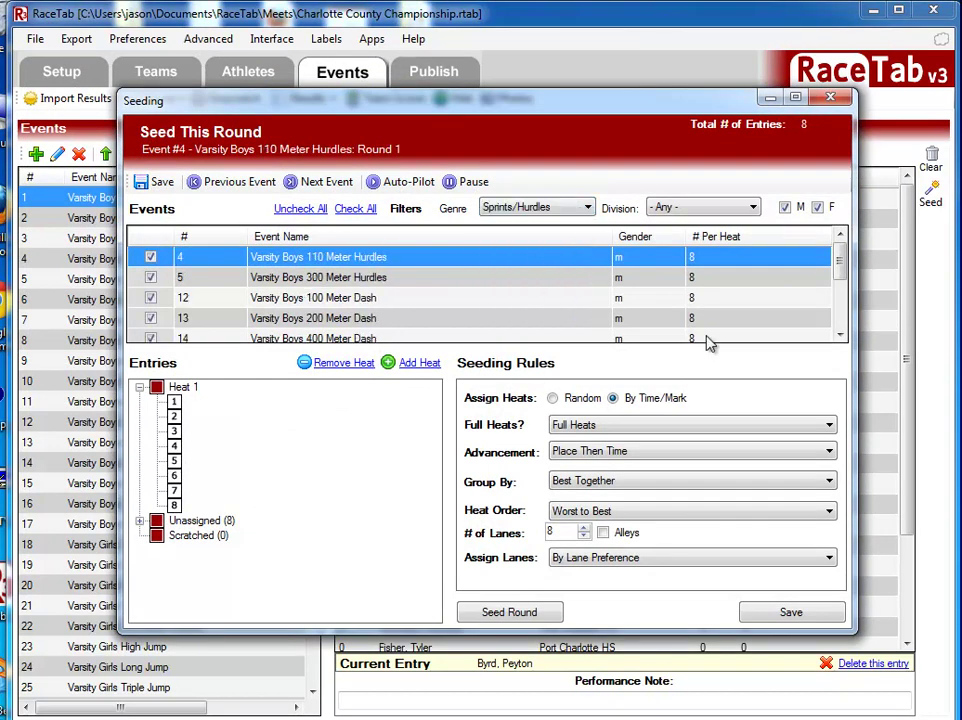
{"action": "left_click_drag", "start_coordinate": [437, 94], "coordinate": [432, 2]}
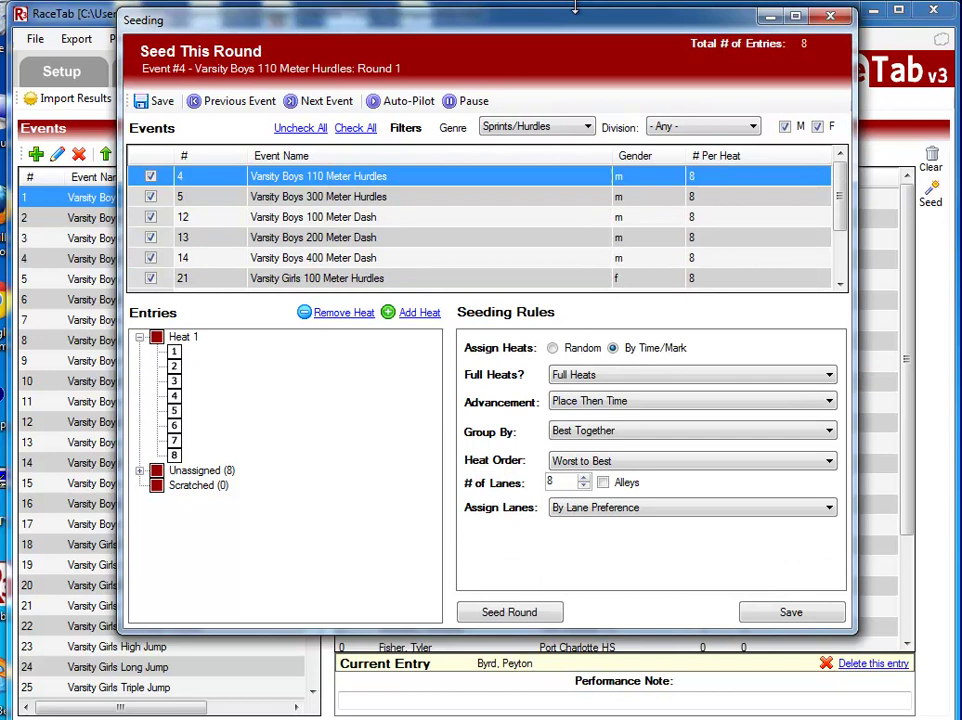
{"action": "left_click_drag", "start_coordinate": [487, 632], "coordinate": [490, 692]}
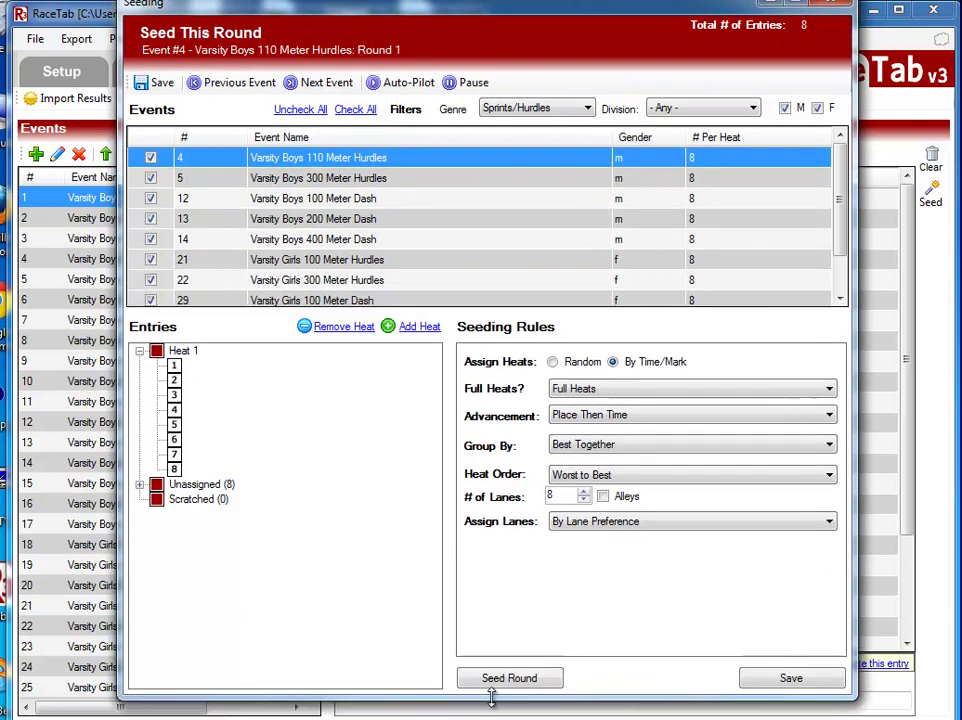
{"action": "left_click_drag", "start_coordinate": [563, 318], "coordinate": [575, 397]}
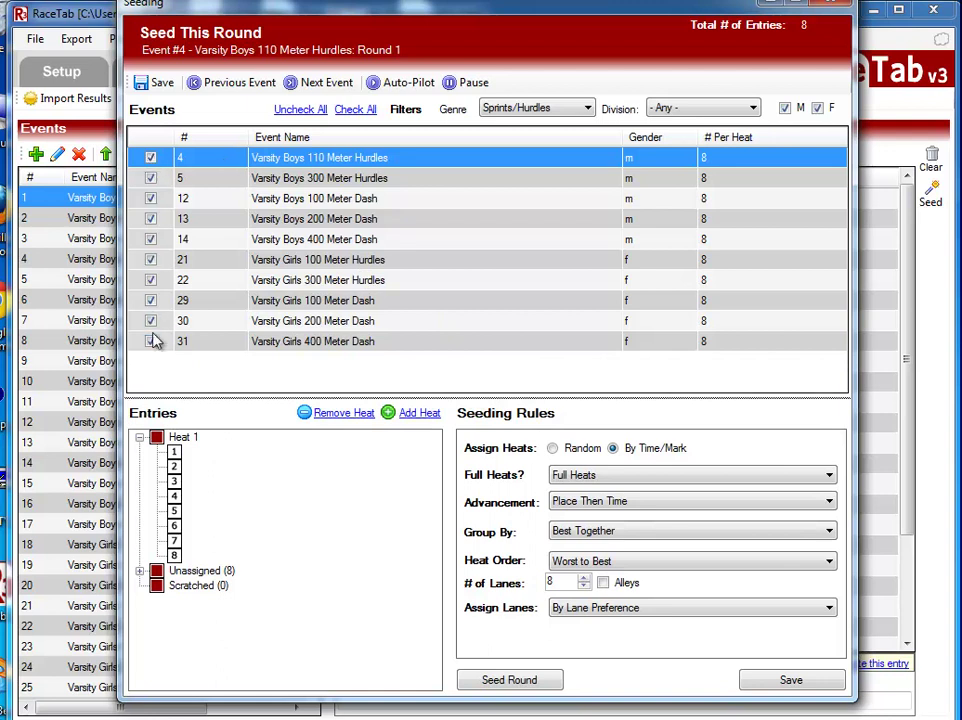
Set the seeding rules for the sprint and hurdle events to Balanced Heats, grouped as Best Spread Out Among Heats.
{"action": "left_click", "coordinate": [620, 484]}
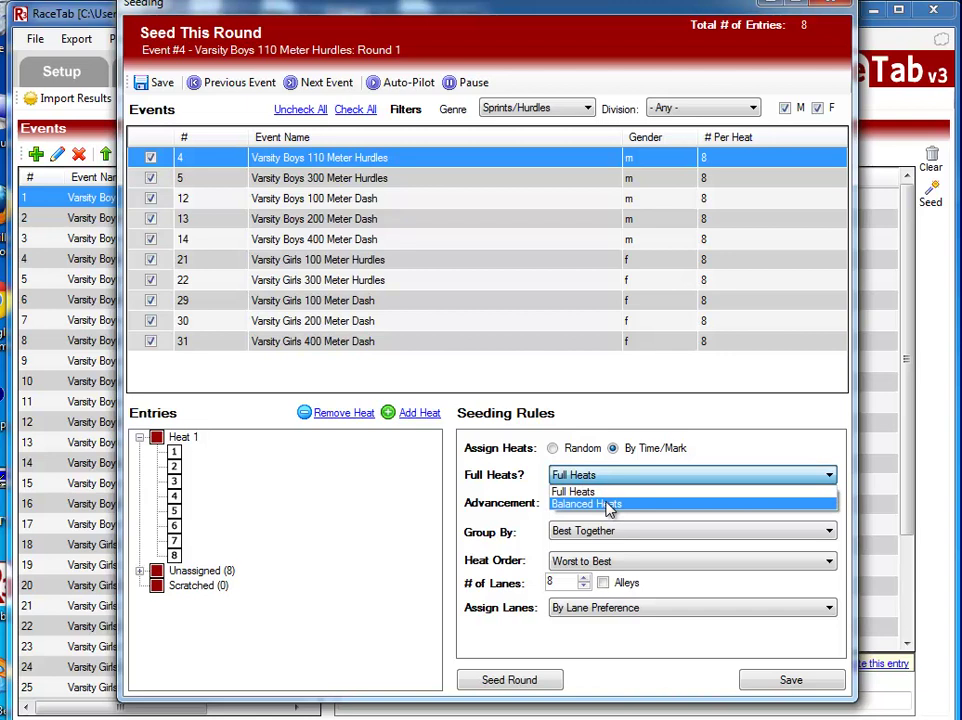
{"action": "left_click", "coordinate": [606, 508]}
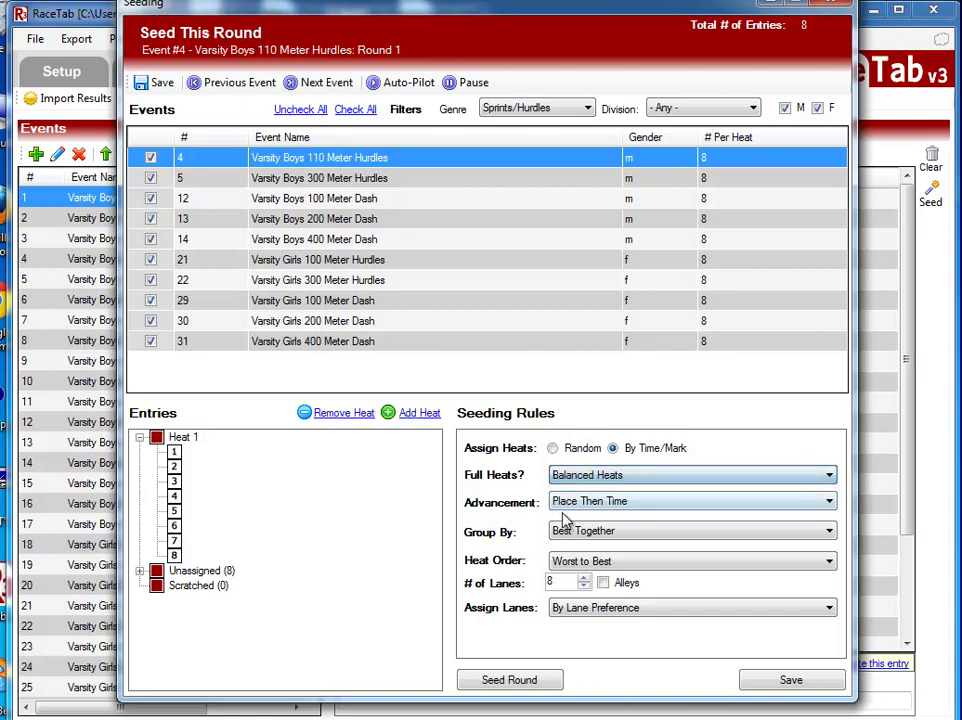
{"action": "left_click", "coordinate": [624, 539]}
{"action": "left_click", "coordinate": [628, 561]}
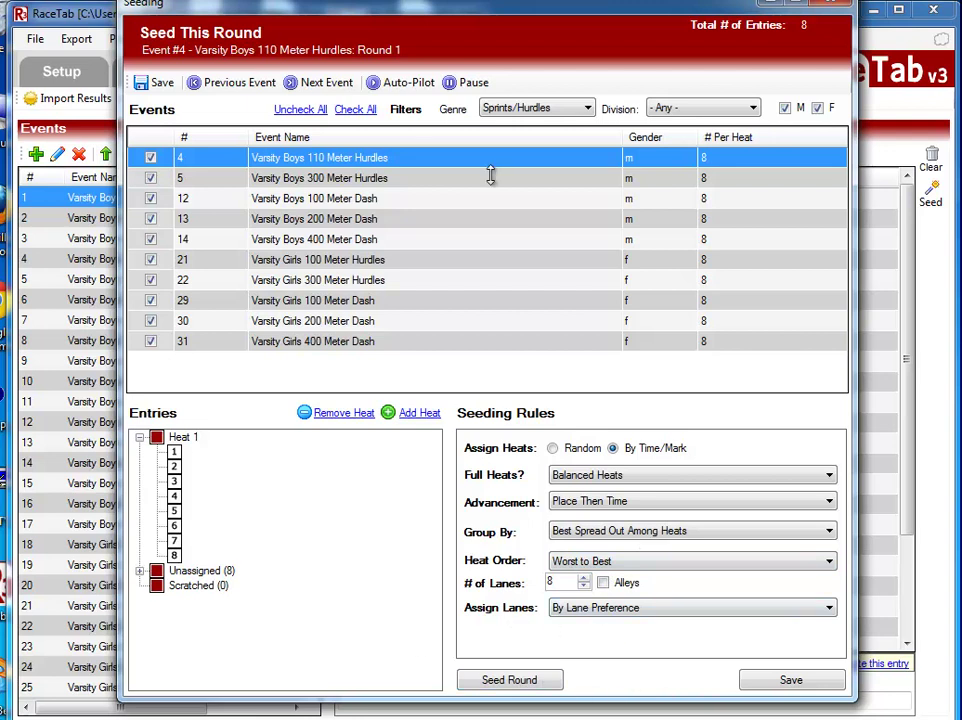
Seed all the checked sprint and hurdle events with Auto-Pilot, pause it on the Varsity Girls 400 Meter Dash, save and close the seeding.
{"action": "left_click", "coordinate": [415, 88]}
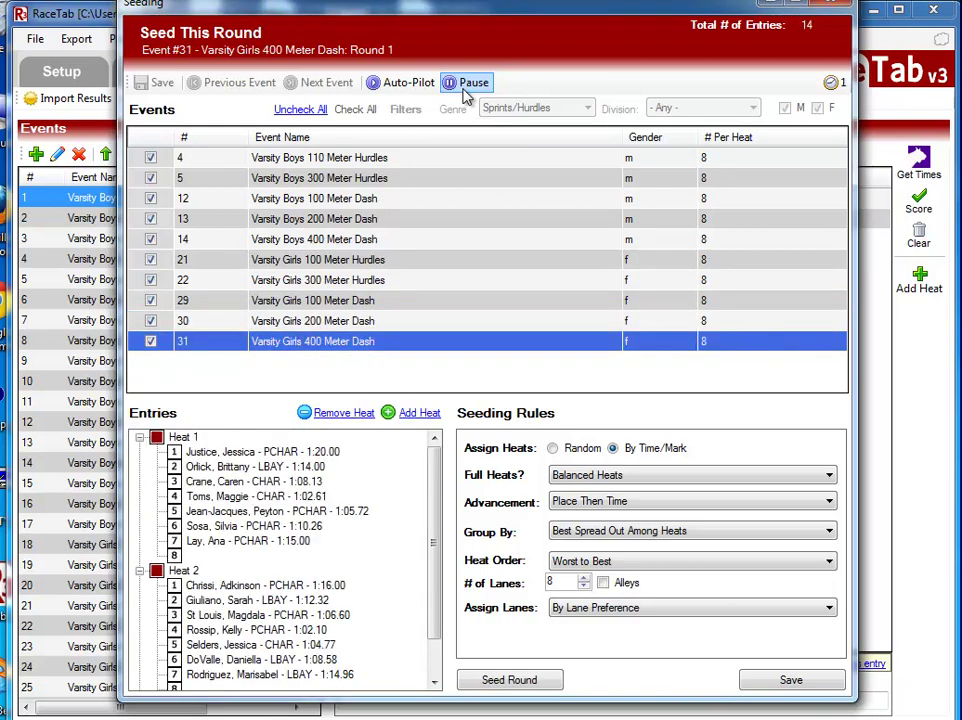
{"action": "left_click", "coordinate": [464, 88]}
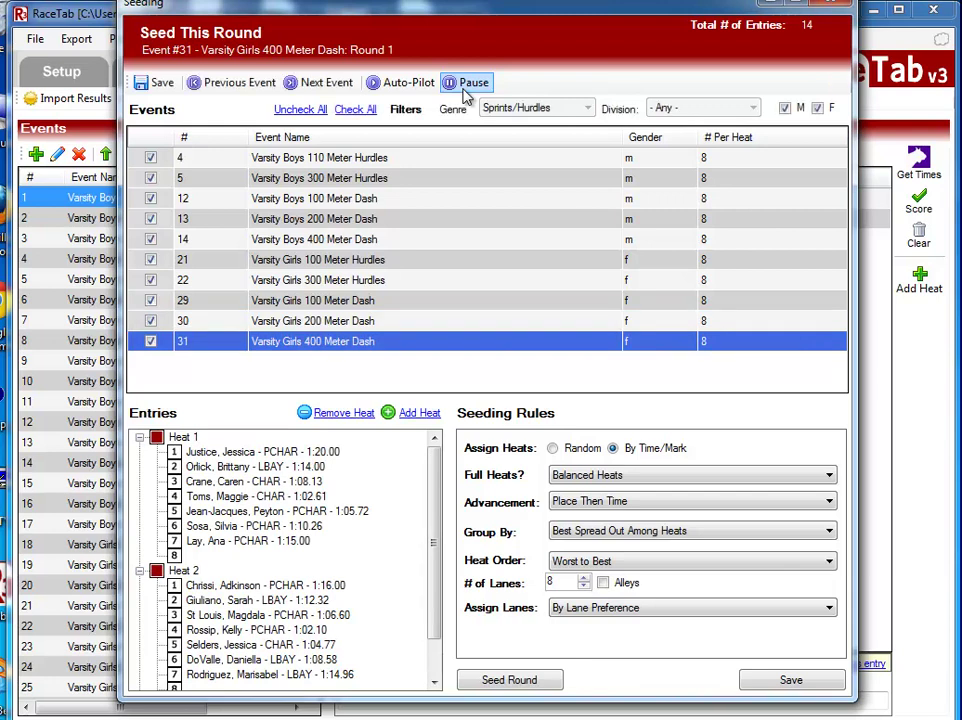
{"action": "left_click", "coordinate": [791, 681]}
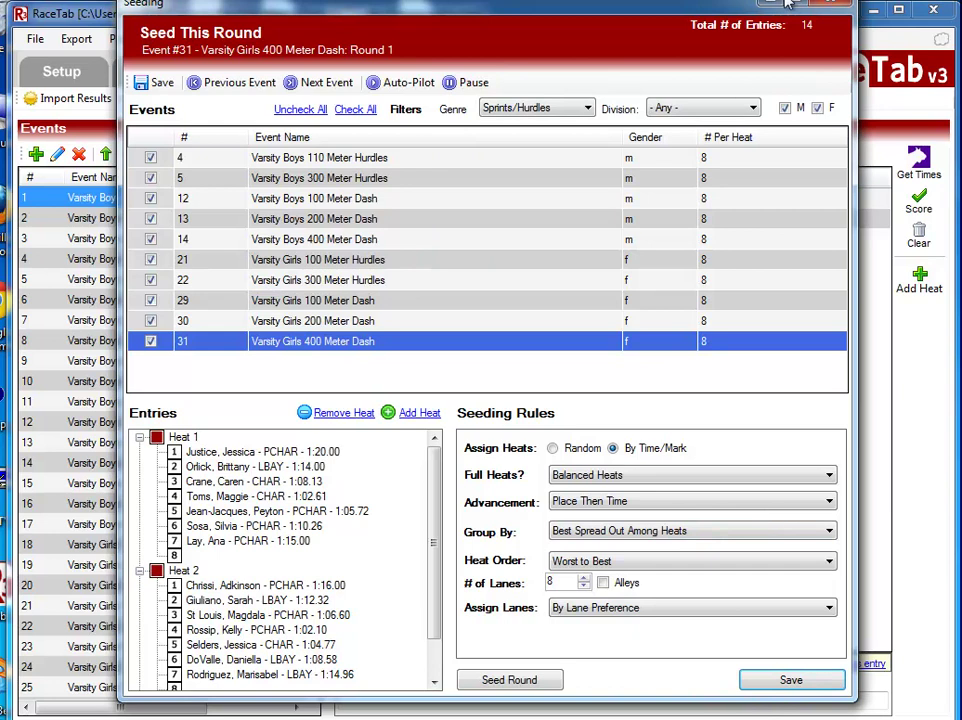
{"action": "left_click", "coordinate": [822, 7]}
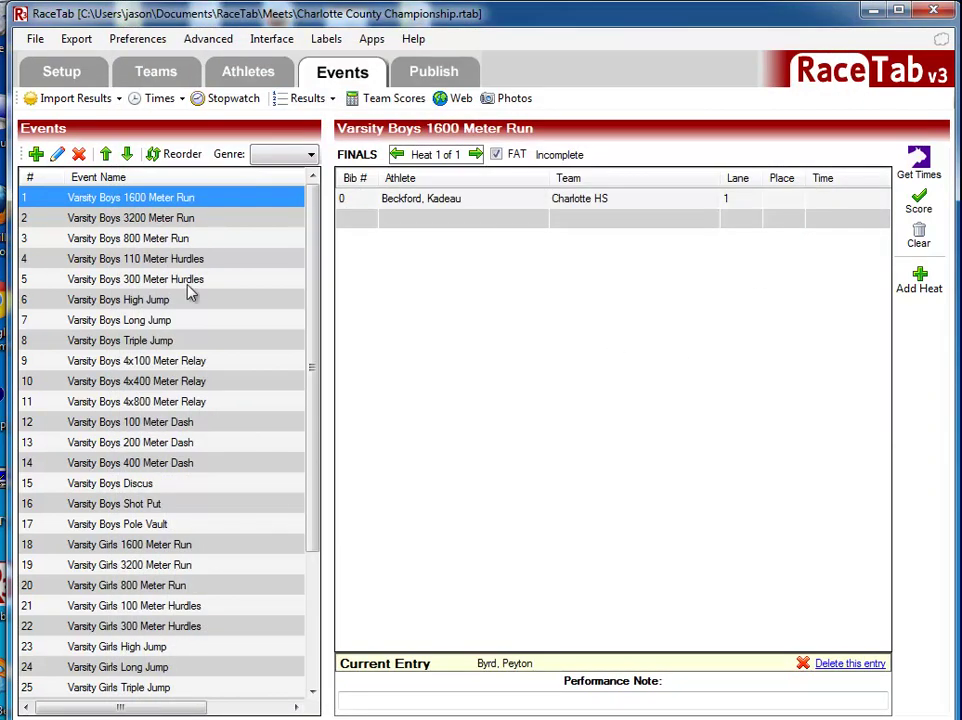
Review the seeded heats of the Varsity Boys 100 Meter Dash, first heat by heat and finally with all heats together.
{"action": "left_click", "coordinate": [156, 424]}
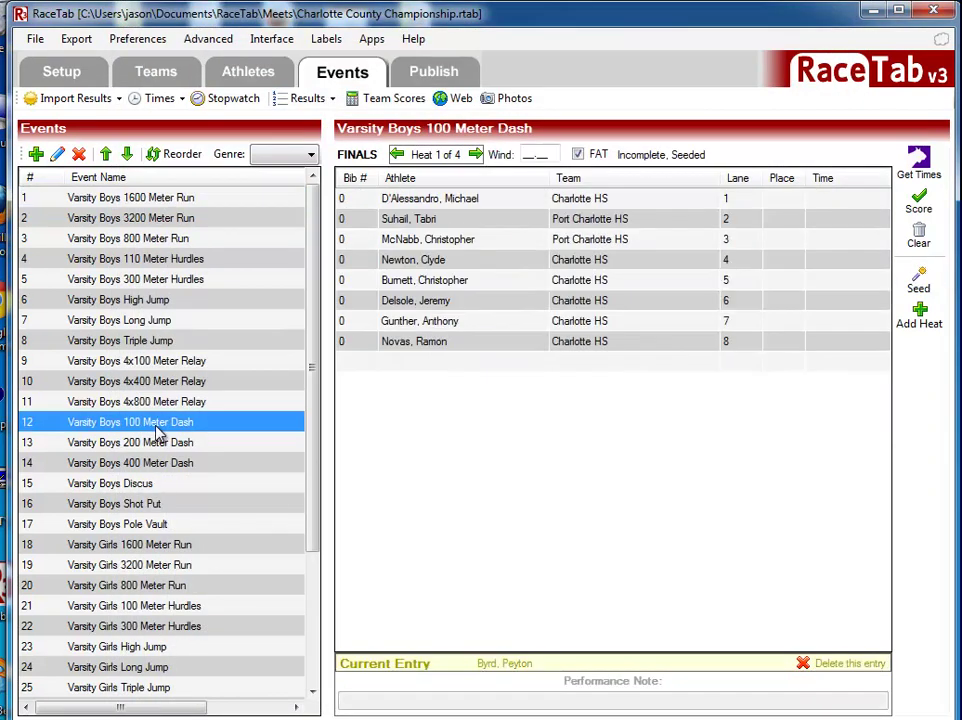
{"action": "left_click", "coordinate": [477, 155]}
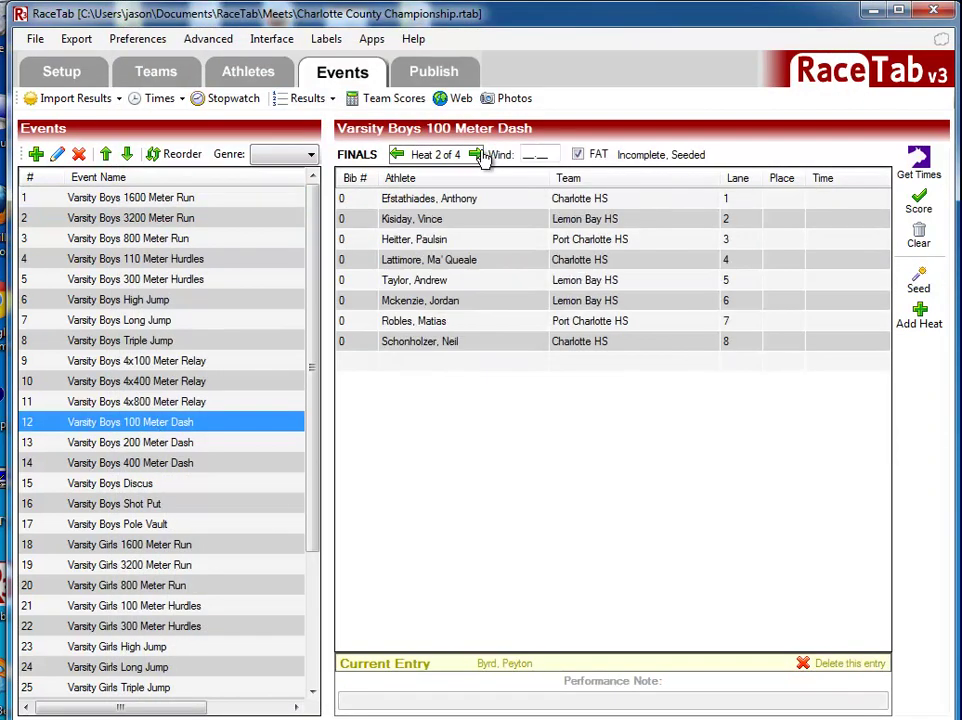
{"action": "left_click", "coordinate": [398, 156]}
{"action": "left_click", "coordinate": [398, 157]}
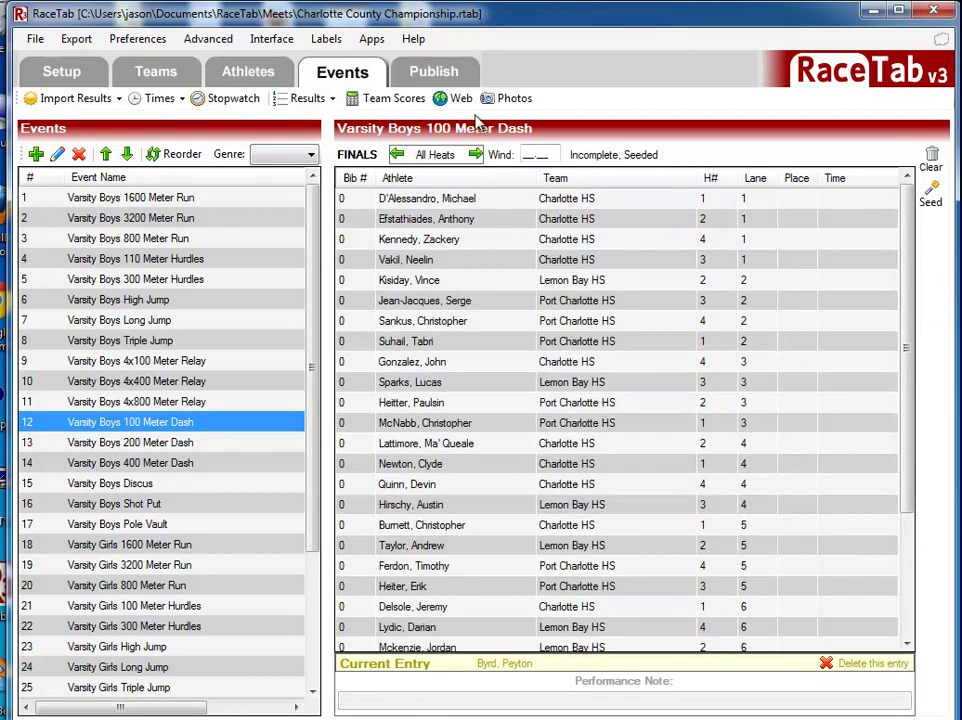
Generate the heat sheets report with seed times, reposition and resize its window, and look through the heats and lanes by event.
{"action": "left_click", "coordinate": [444, 82]}
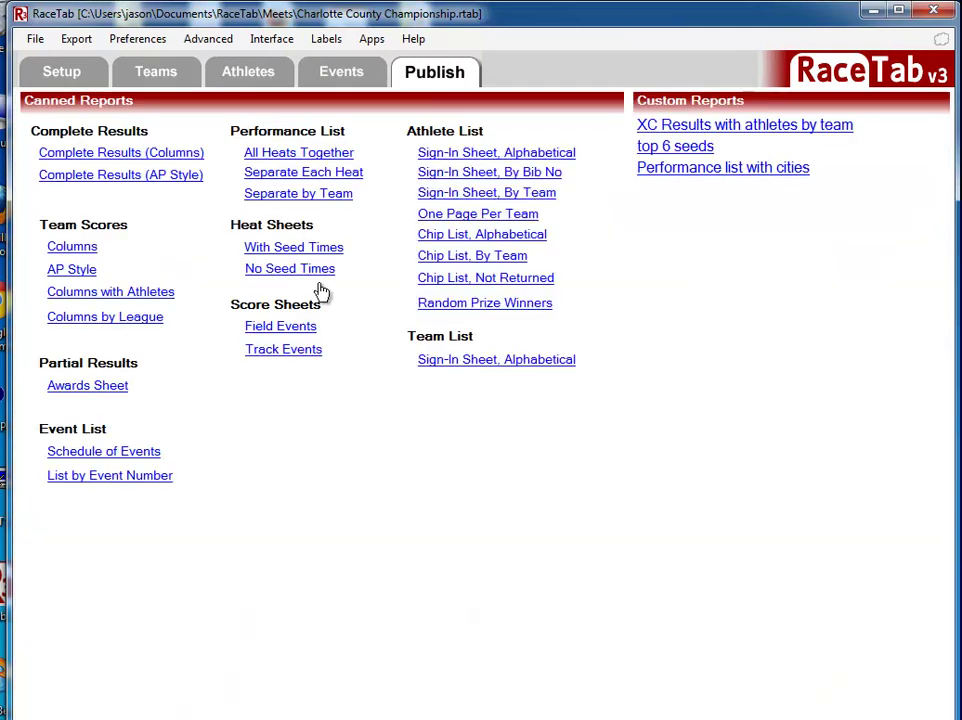
{"action": "left_click", "coordinate": [312, 256]}
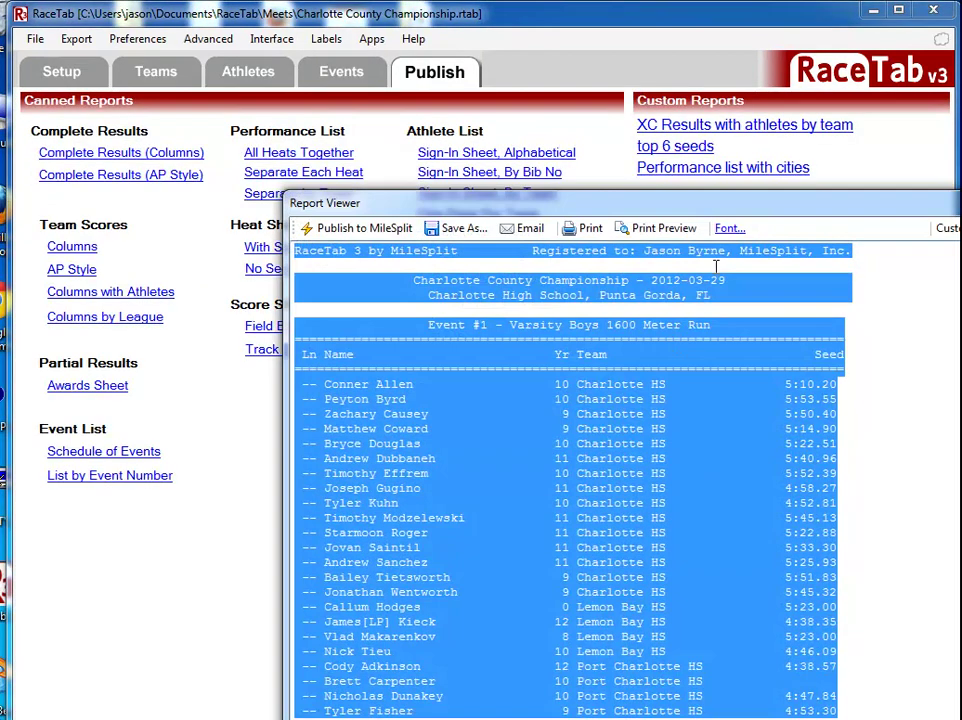
{"action": "left_click_drag", "start_coordinate": [740, 203], "coordinate": [500, 130]}
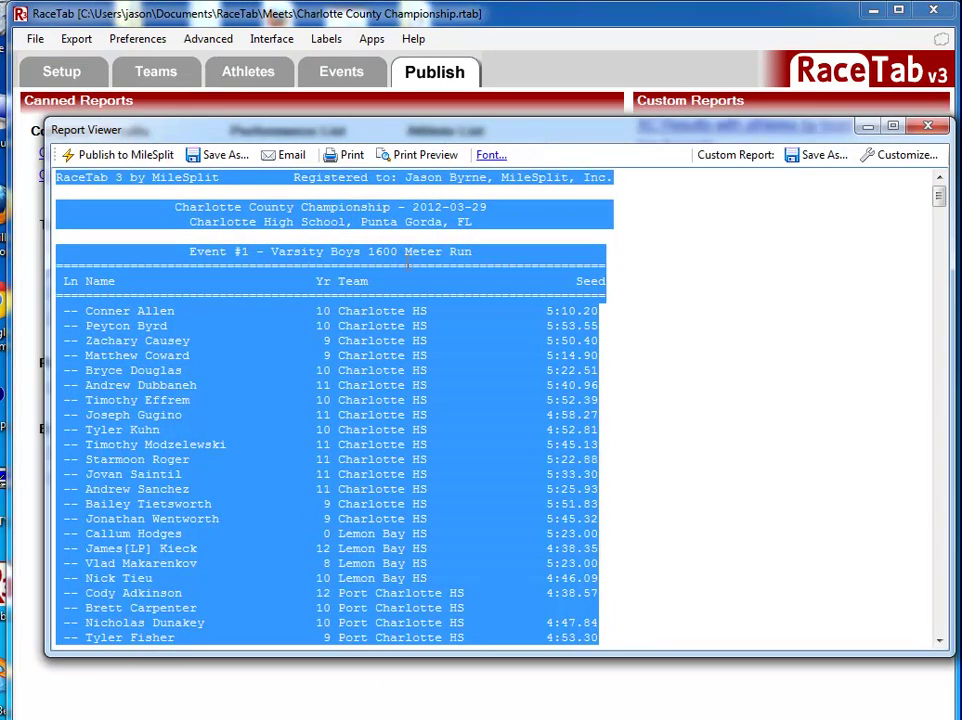
{"action": "left_click", "coordinate": [89, 419]}
{"action": "left_click_drag", "start_coordinate": [948, 651], "coordinate": [831, 681]}
{"action": "scroll", "coordinate": [603, 520], "scroll_direction": "down", "scroll_amount": 20}
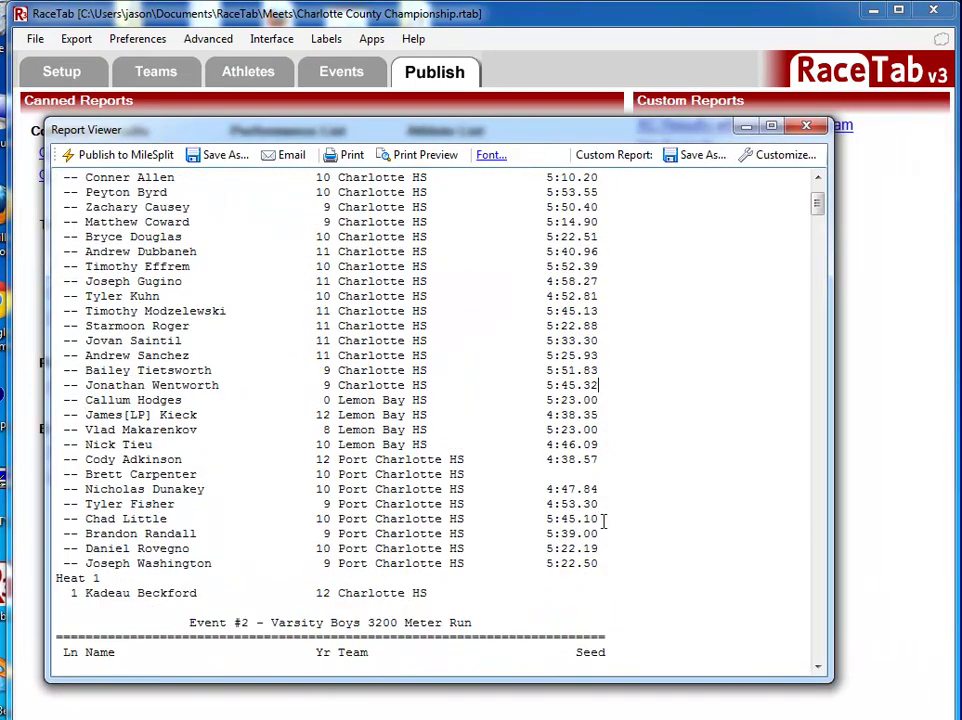
{"action": "scroll", "coordinate": [603, 520], "scroll_direction": "down", "scroll_amount": 3}
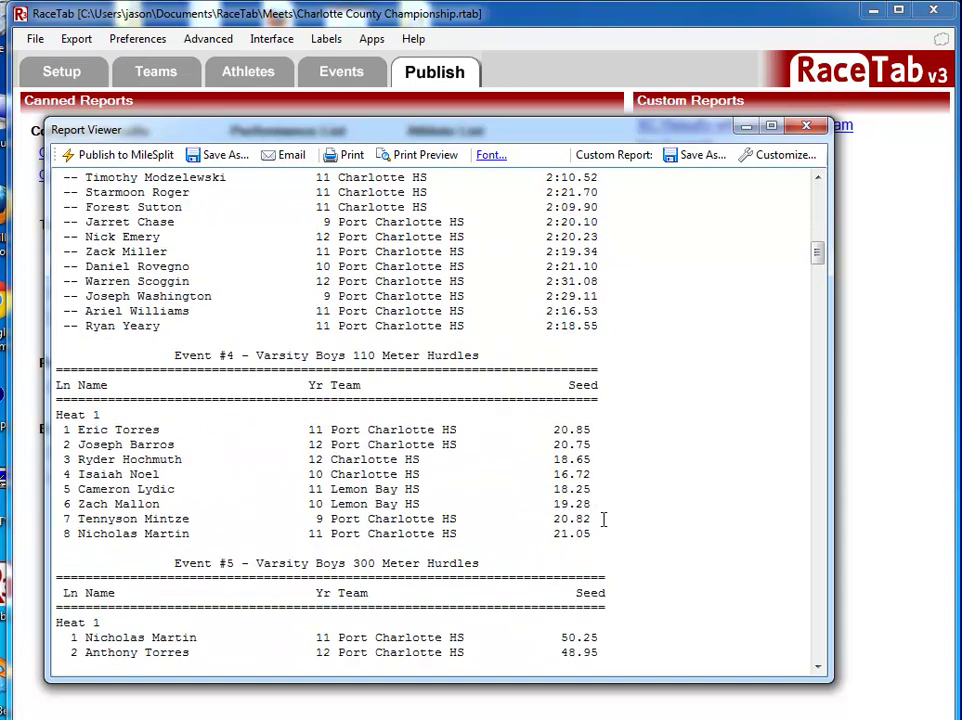
{"action": "scroll", "coordinate": [505, 454], "scroll_direction": "down", "scroll_amount": 3}
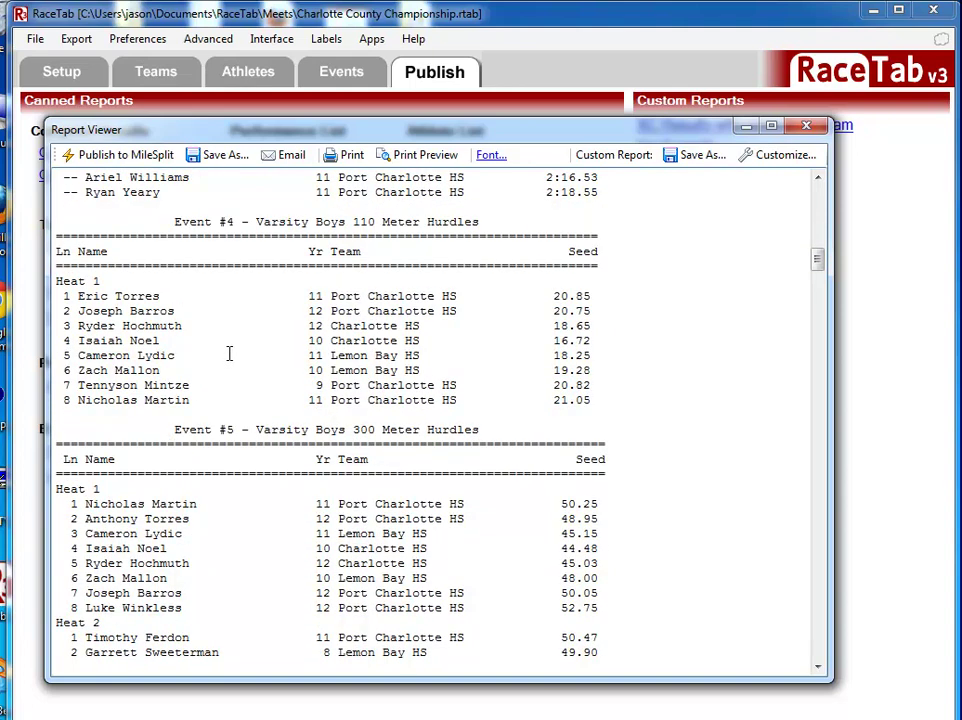
{"action": "scroll", "coordinate": [229, 353], "scroll_direction": "down", "scroll_amount": 20}
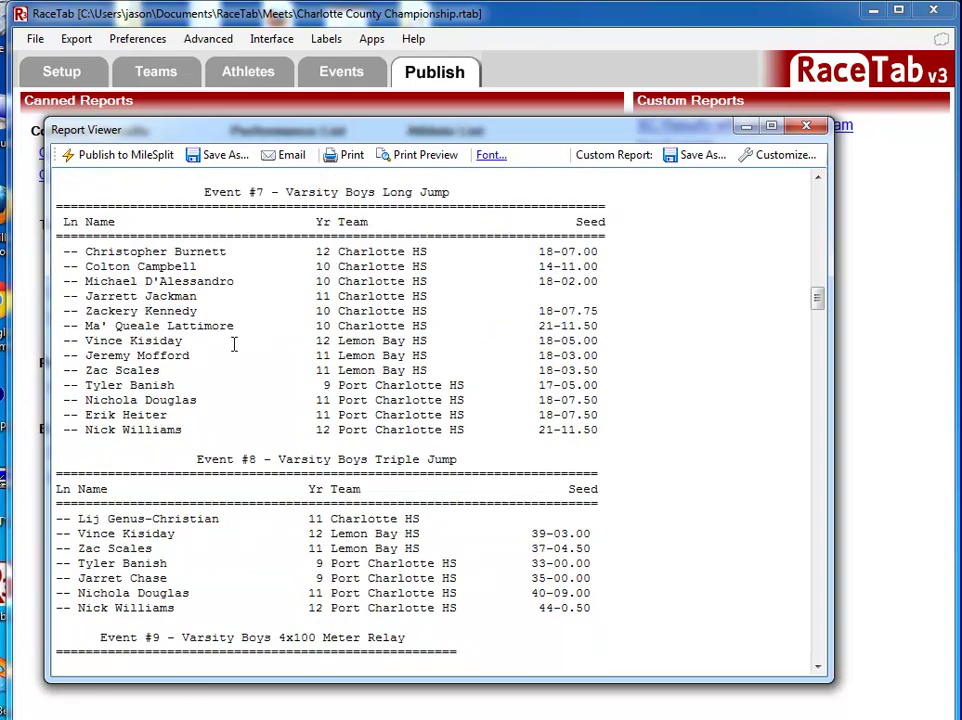
{"action": "scroll", "coordinate": [637, 328], "scroll_direction": "up", "scroll_amount": 5}
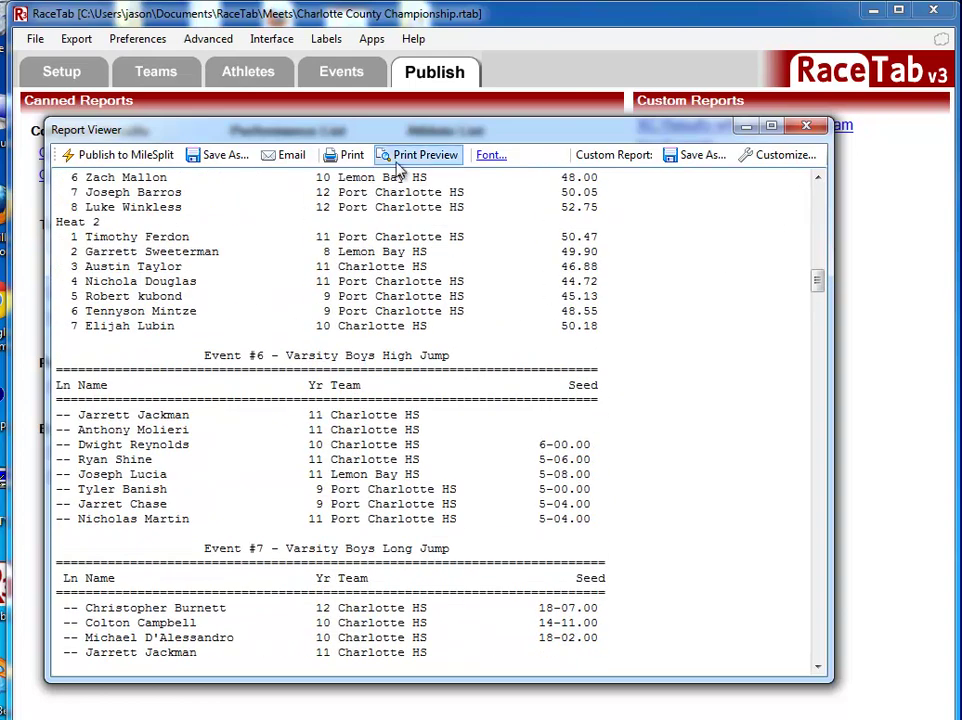